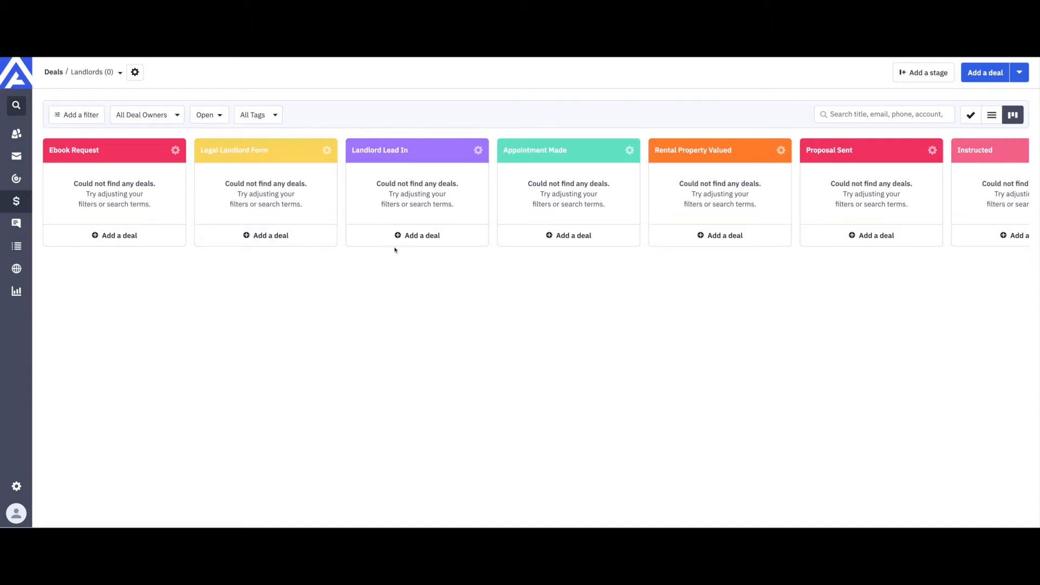
Step: Start a new deal titled with the autofilled property address, ready for a 100 GBP value
scroll(662, 237, "right", 5)
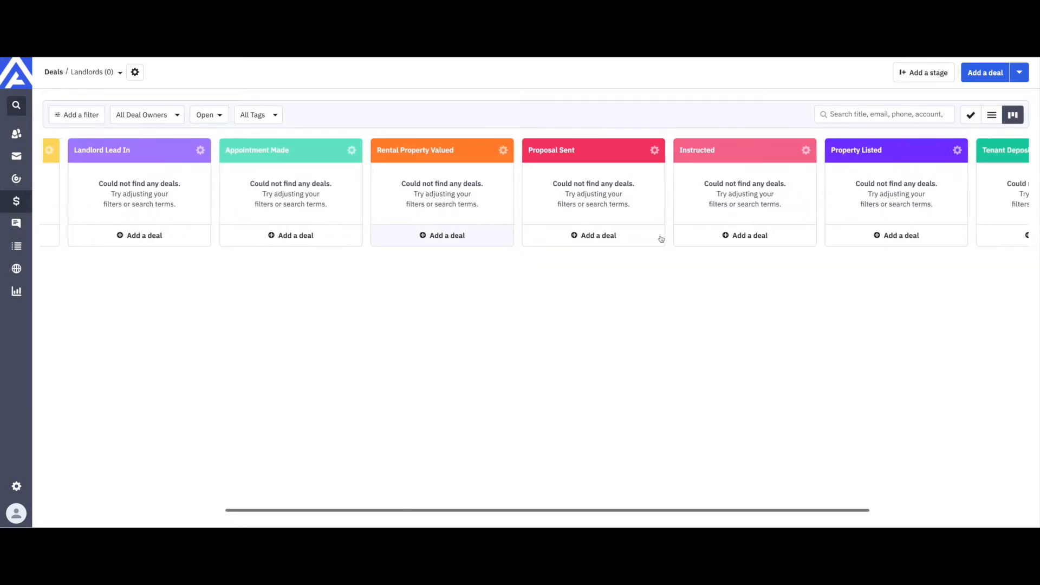
scroll(661, 237, "left", 5)
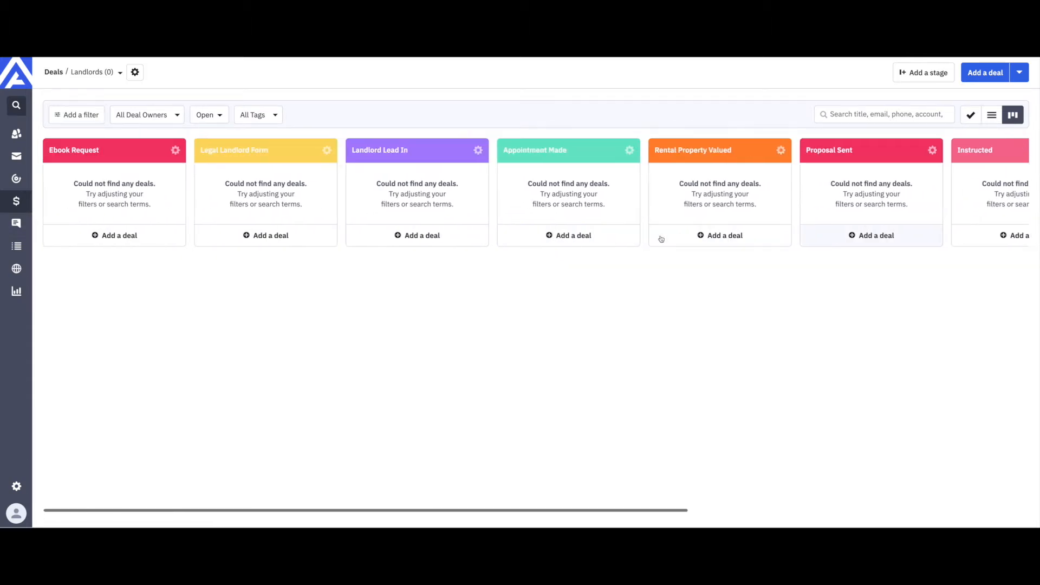
left_click(981, 75)
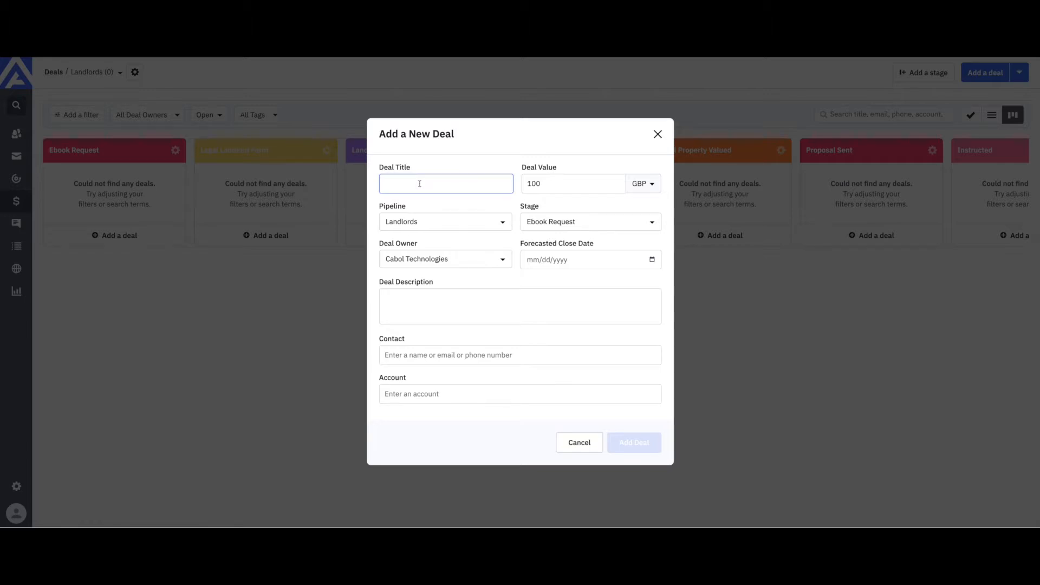
type("16")
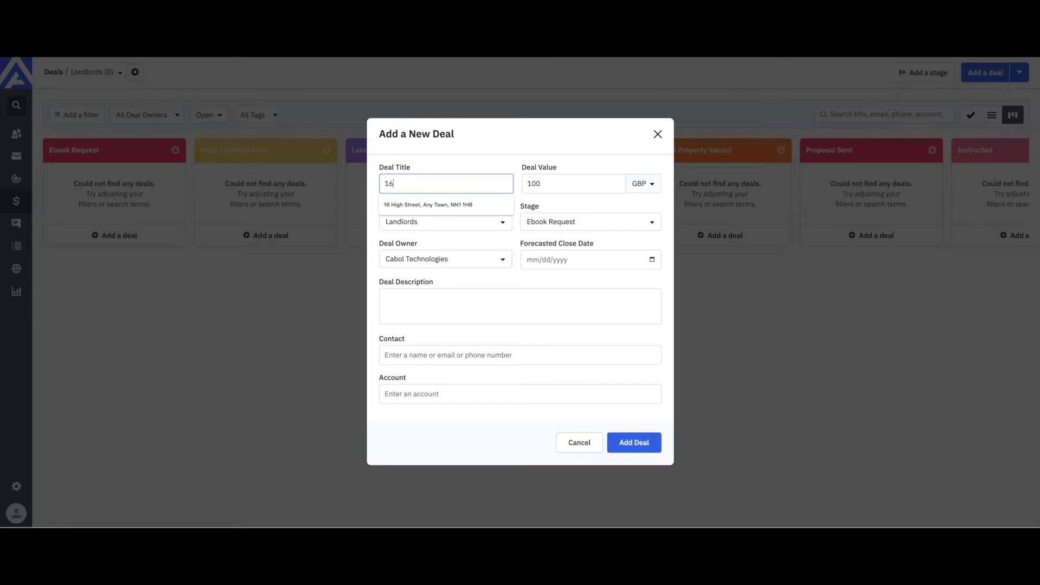
left_click(427, 205)
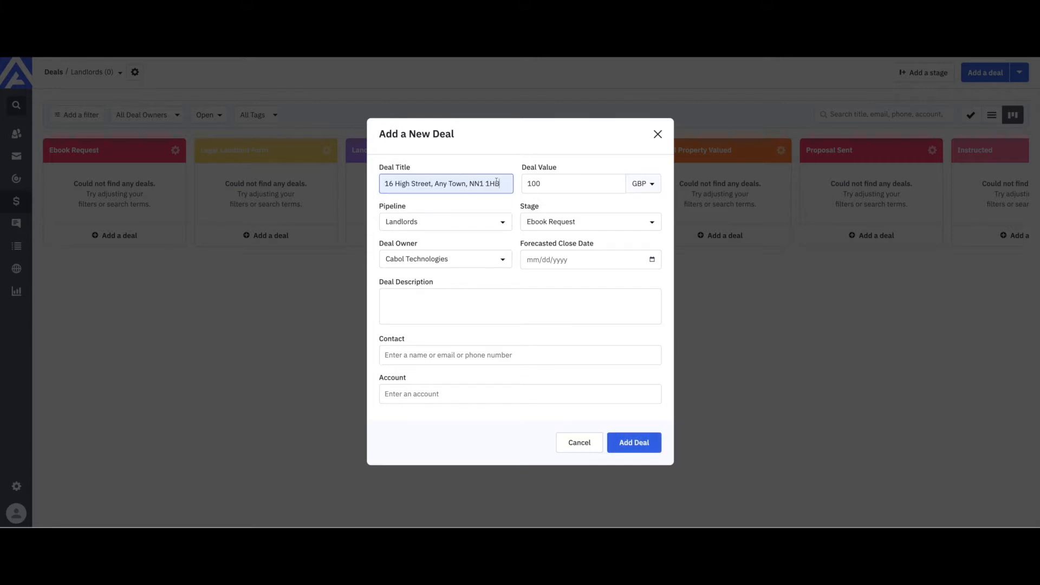
left_click(563, 184)
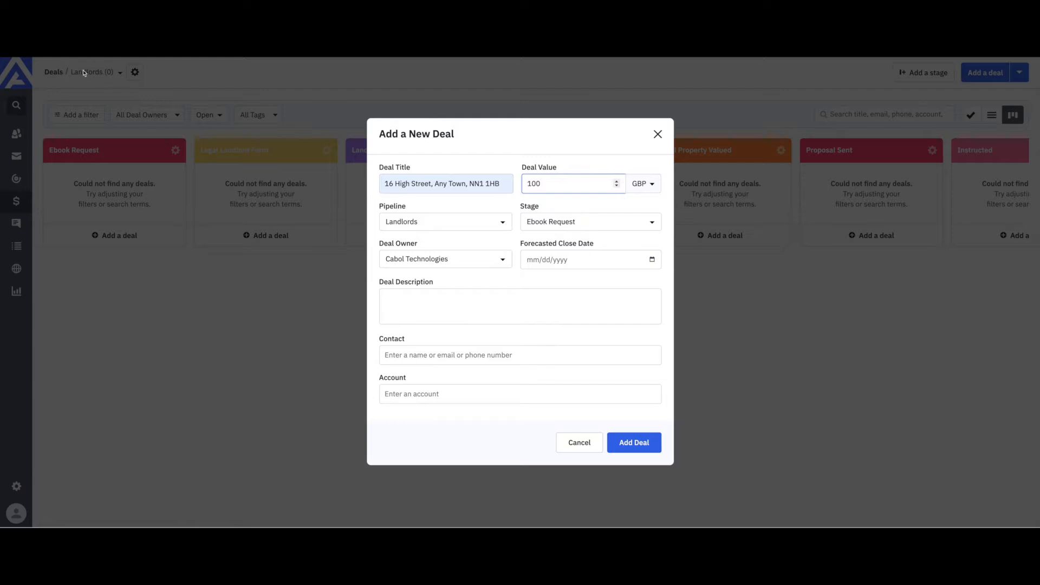
Step: Place the new deal in the Landlords pipeline at Landlord Lead In, after briefly trying Vendors
left_click(504, 225)
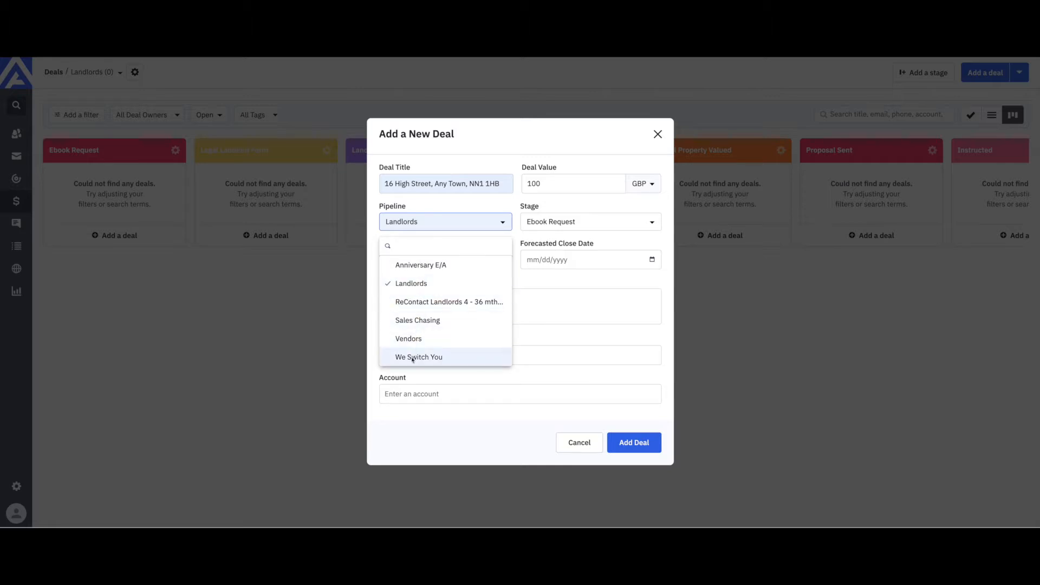
left_click(409, 285)
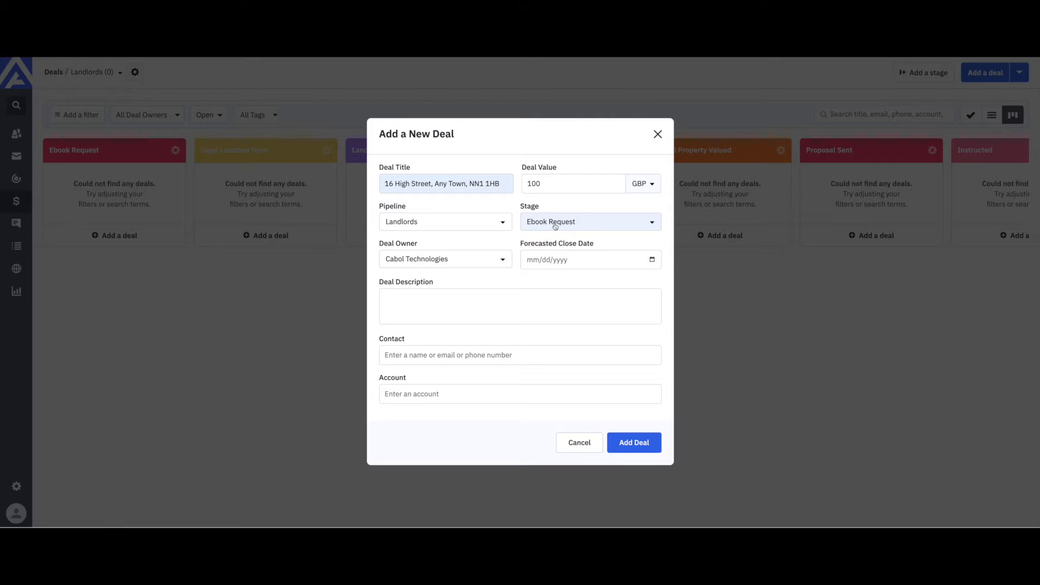
left_click(616, 228)
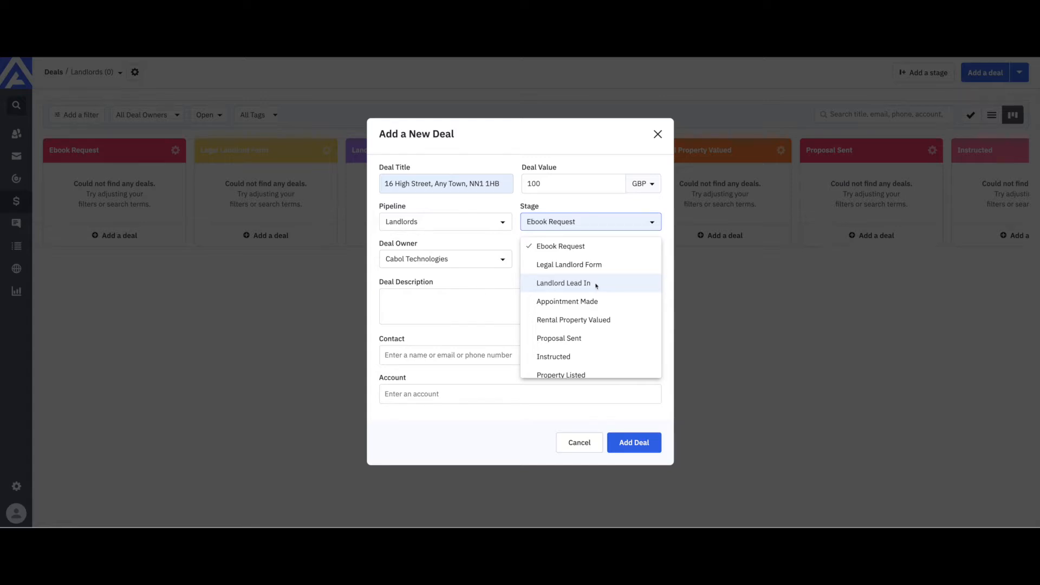
left_click(478, 223)
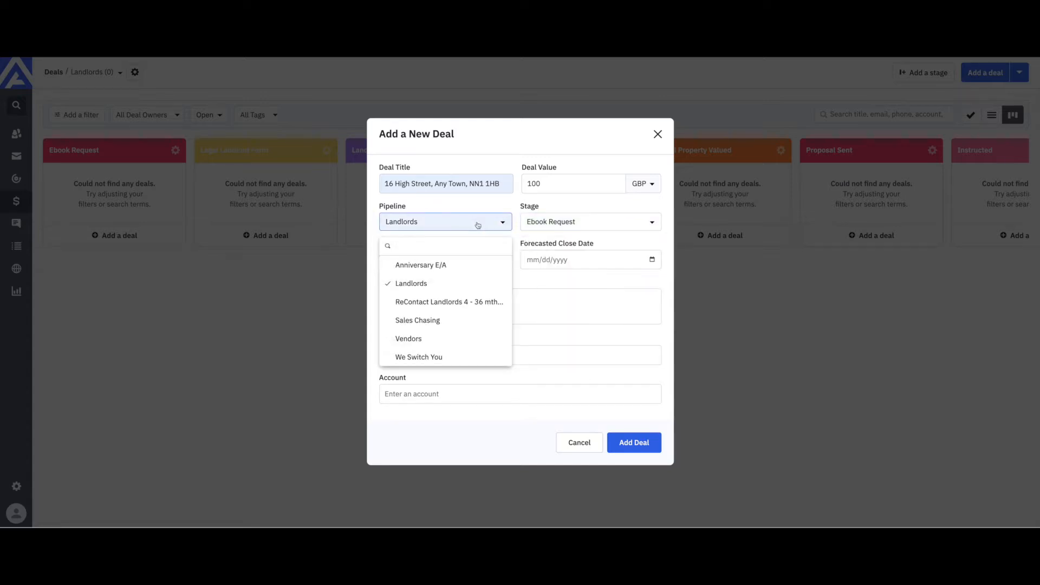
left_click(427, 340)
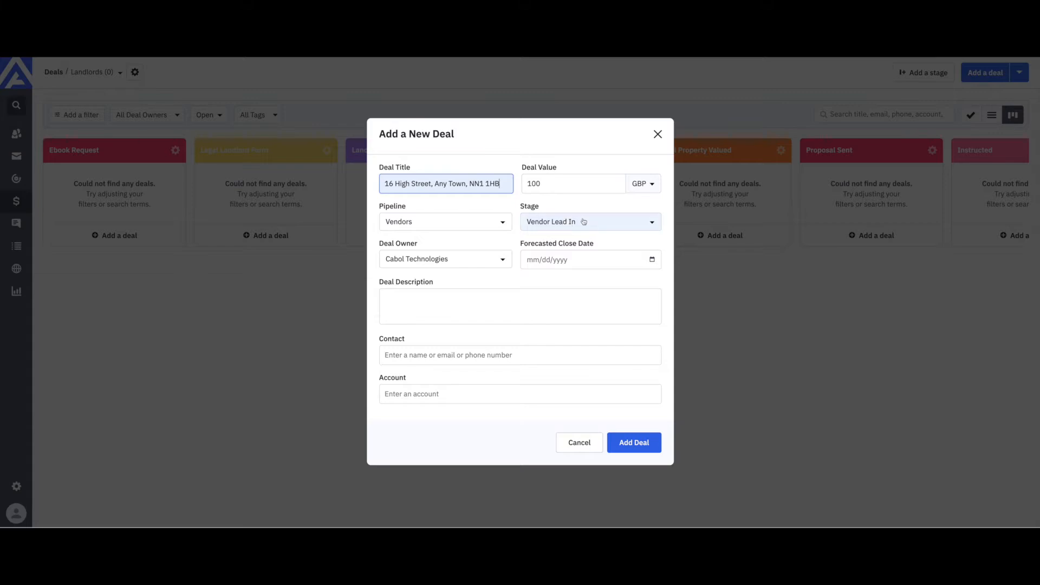
left_click(502, 224)
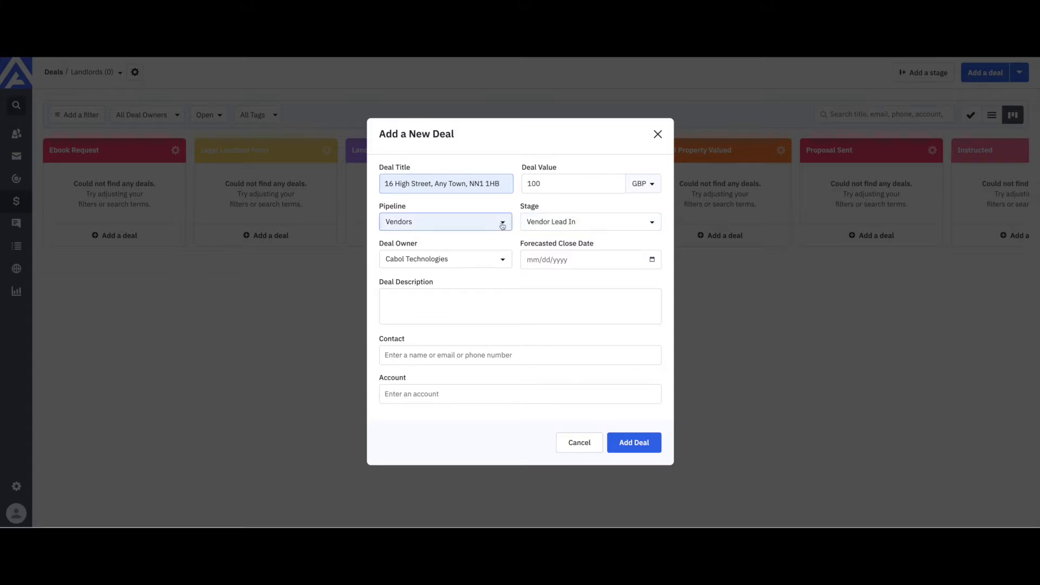
left_click(453, 284)
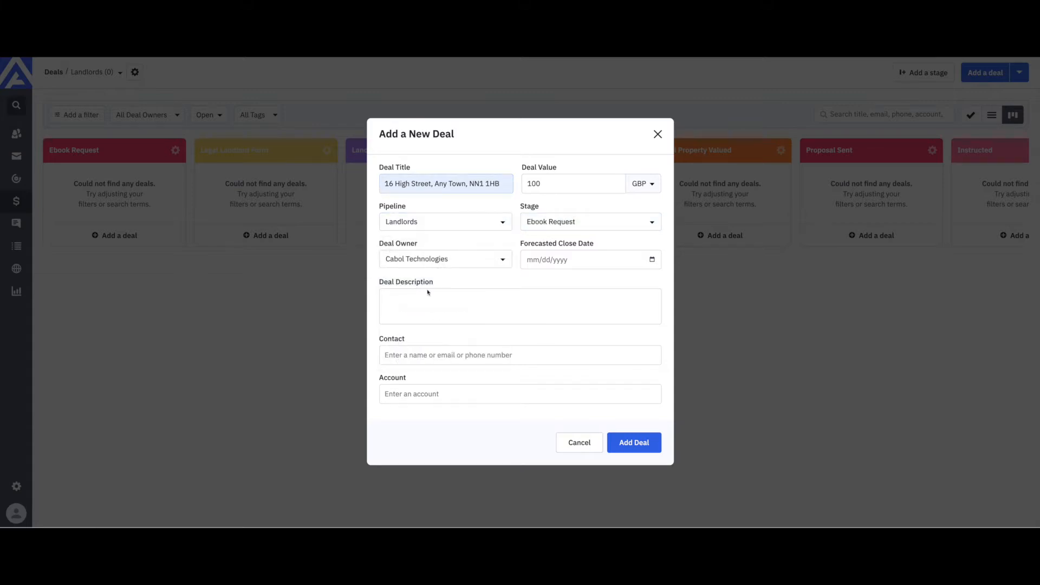
left_click(569, 227)
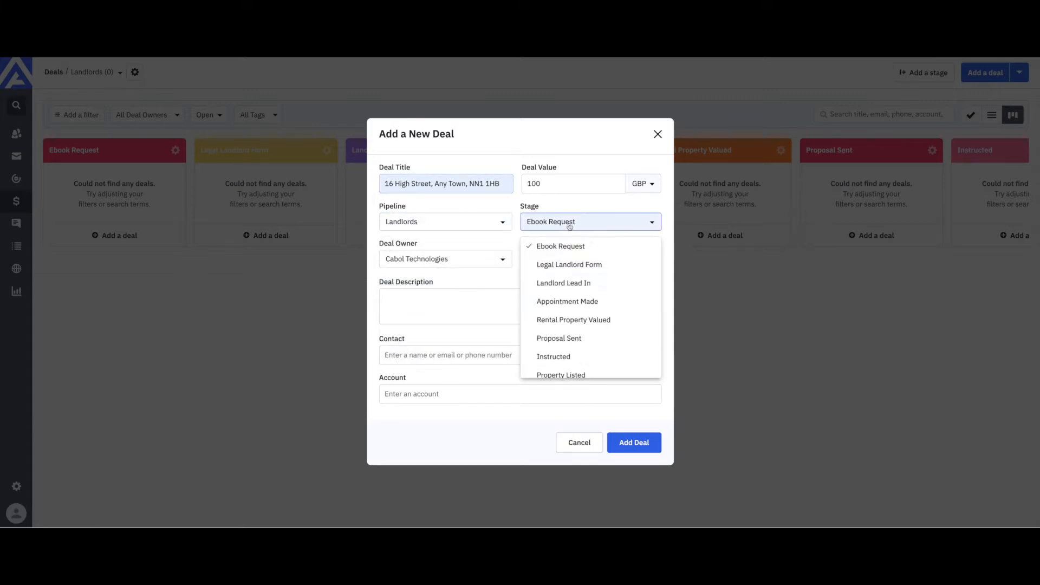
left_click(566, 284)
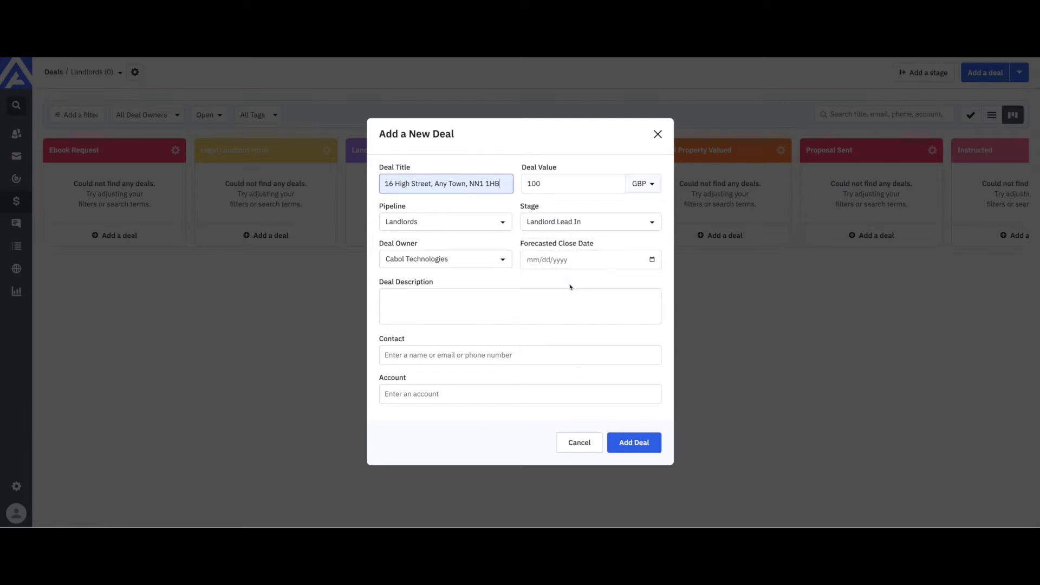
Step: Keep Cabol Technologies as deal owner and set the forecasted close date to 10 March 2021
left_click(451, 262)
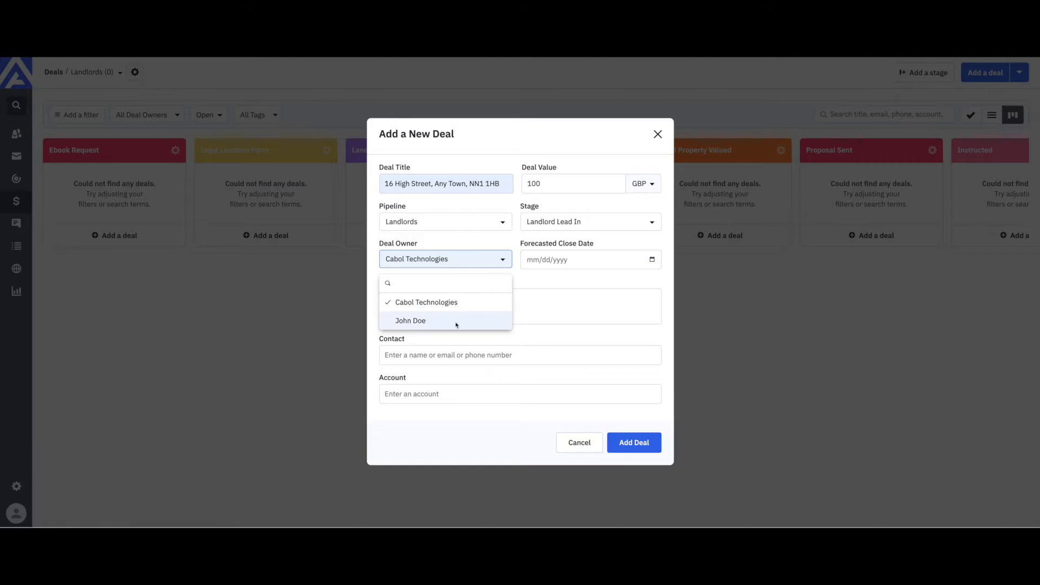
left_click(425, 306)
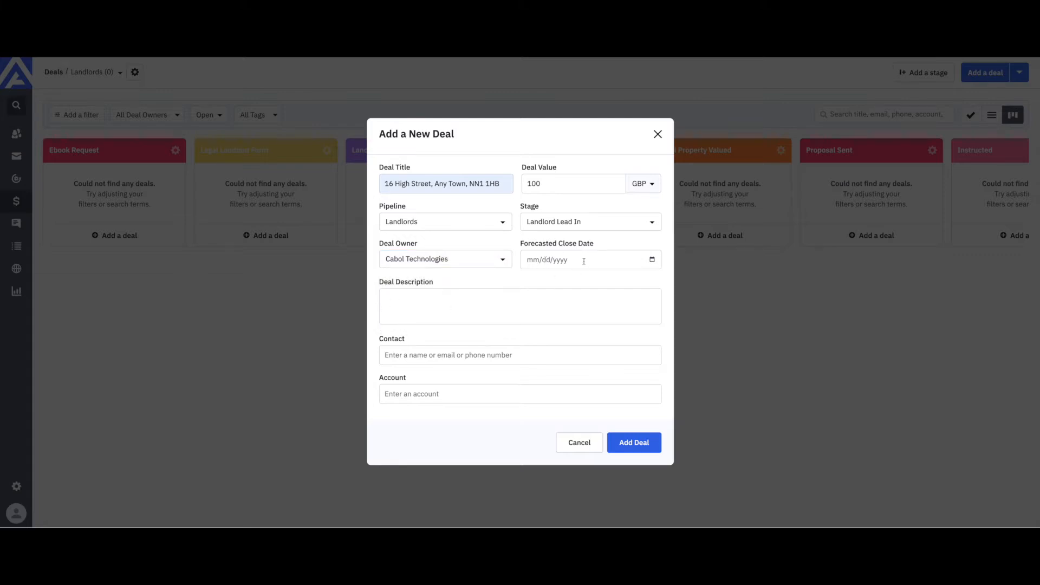
left_click(653, 260)
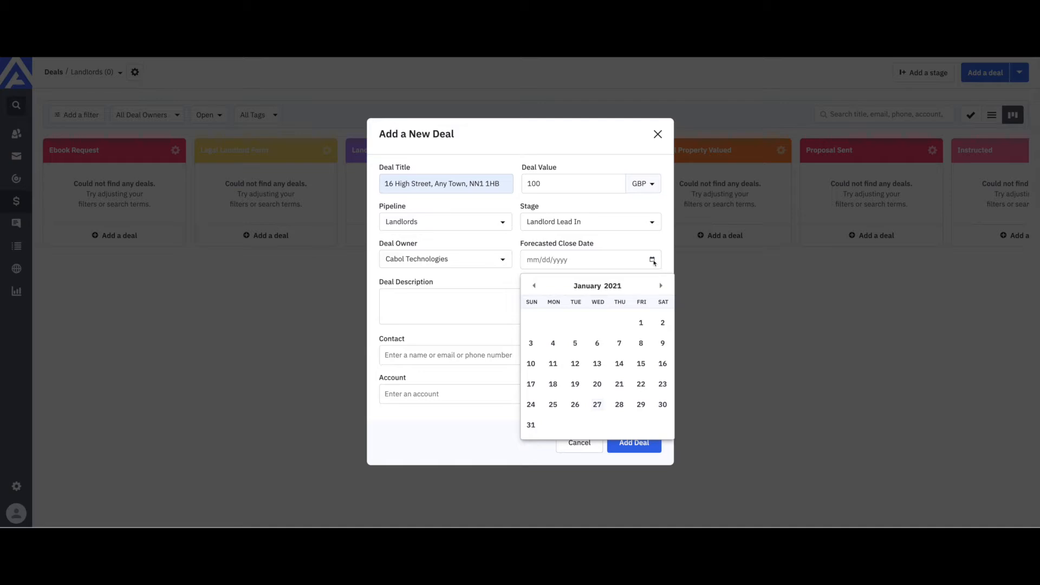
left_click(661, 285)
left_click(661, 286)
left_click(599, 346)
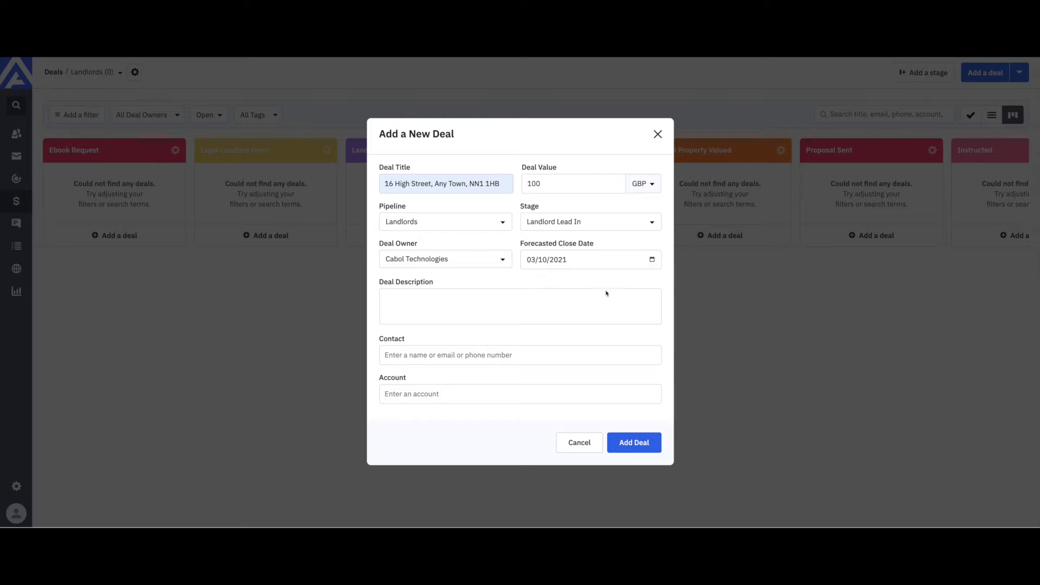
left_click(408, 298)
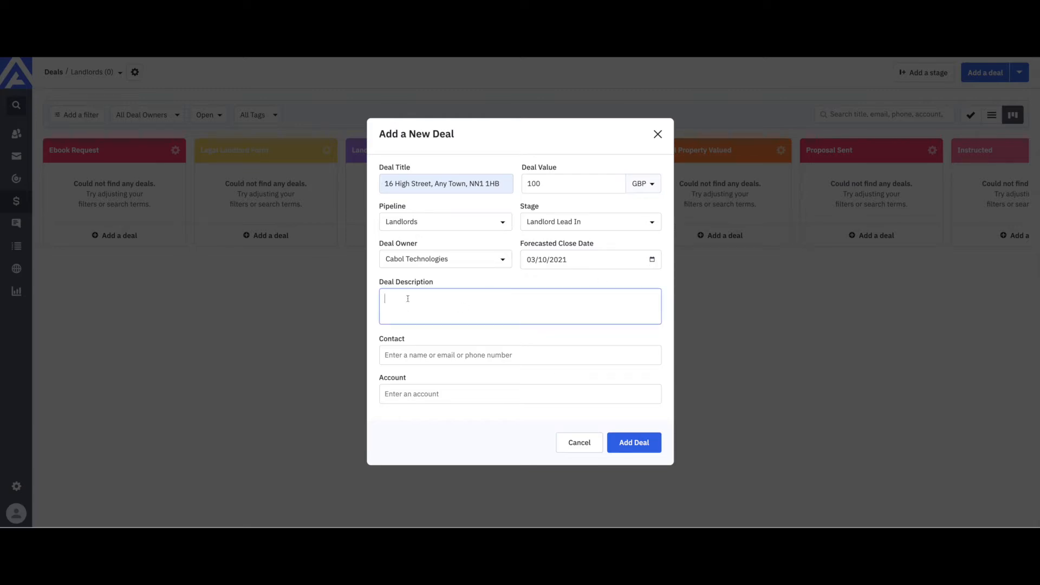
Step: Enter the deal description '3 Semi, Garage ect'
type("3 Semi")
type(", Garage ect")
left_click(442, 356)
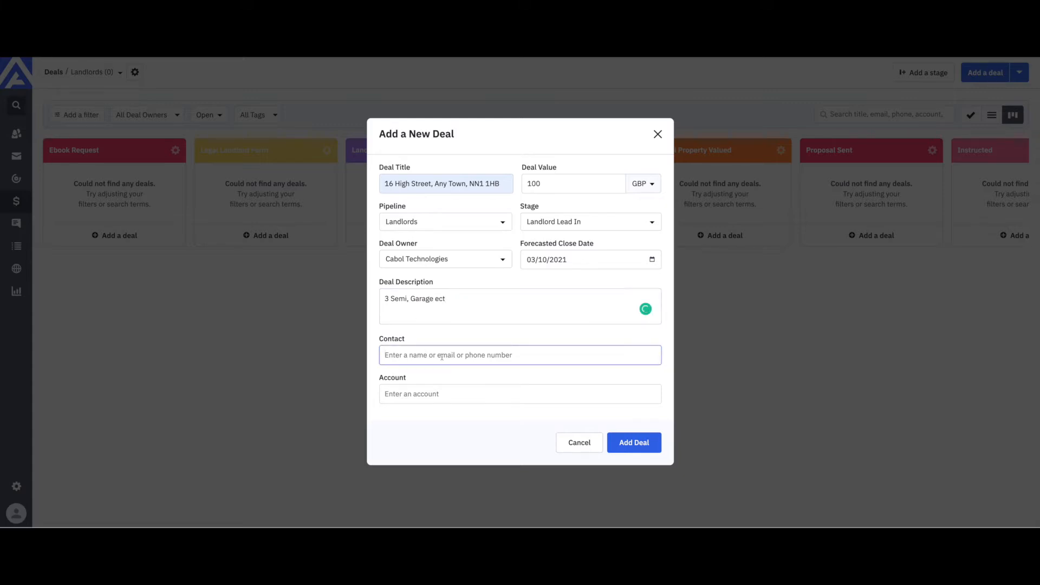
Step: Create a new contact with the person's name, e-mail and phone, then save the deal
type("BArry")
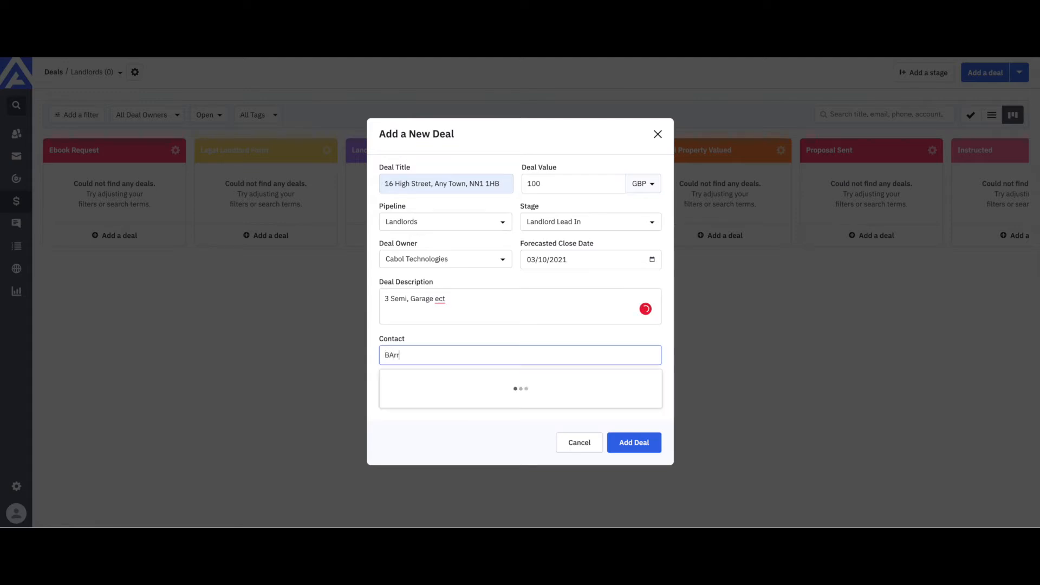
key("BackSpace")
key("BackSpace")
key("BackSpace")
key("BackSpace")
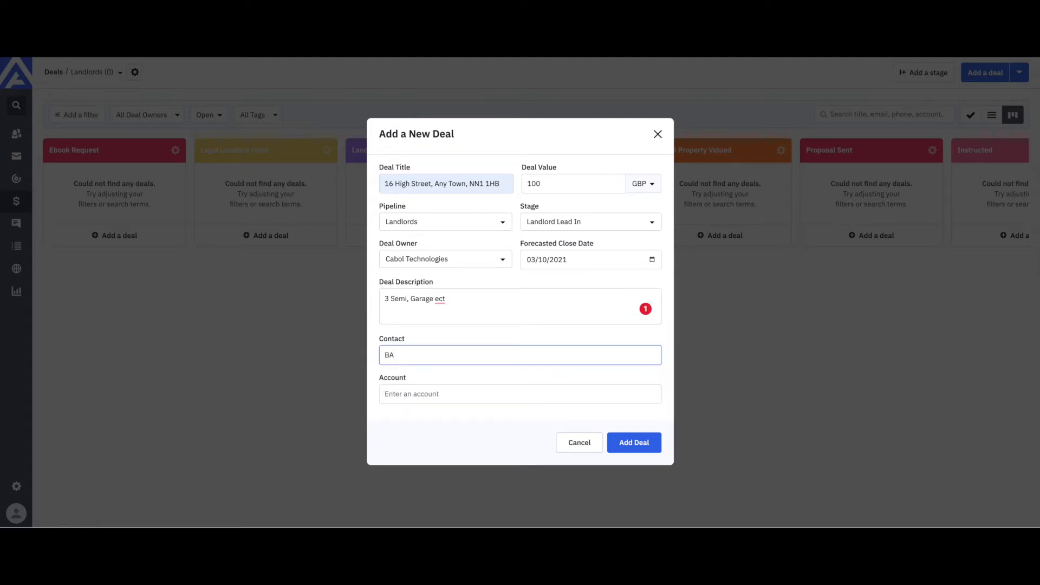
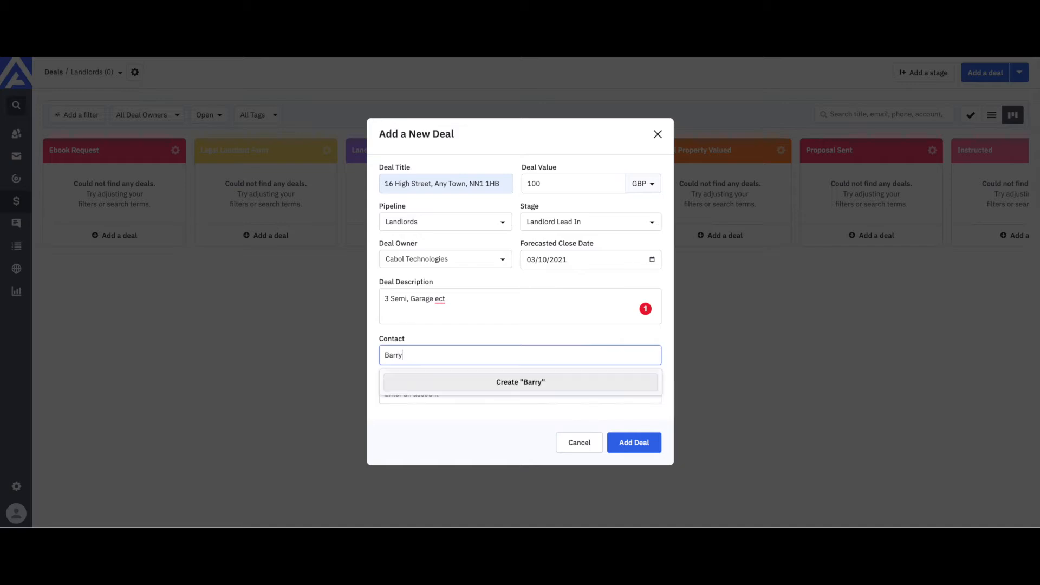
left_click(516, 383)
key("ctrl+v")
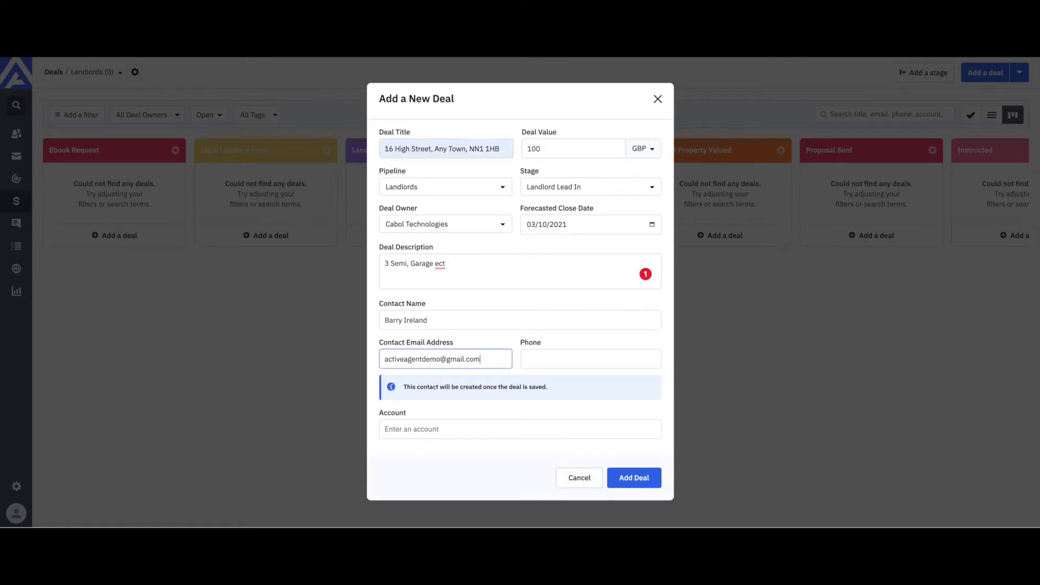
left_click(539, 360)
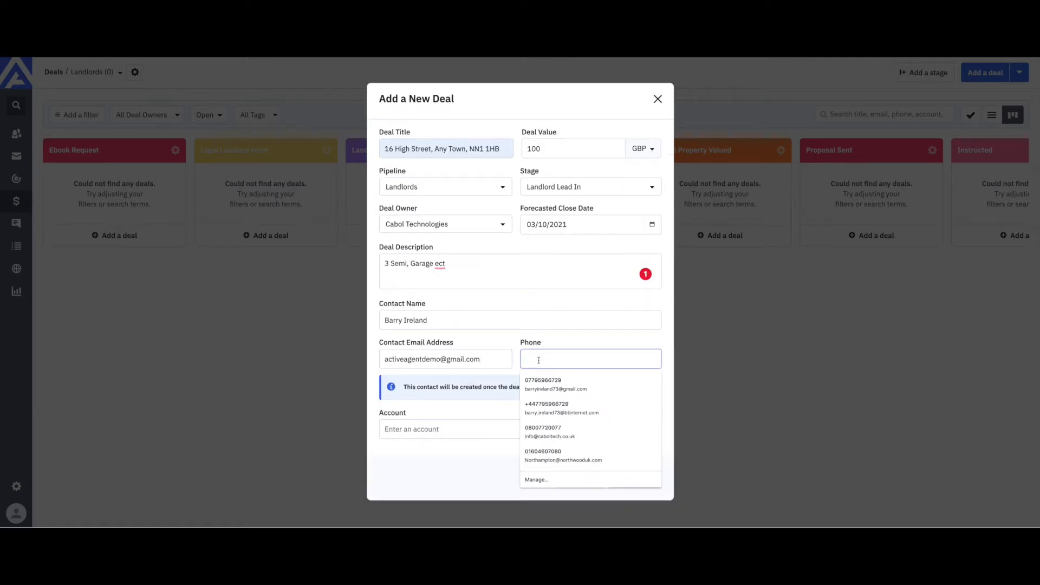
left_click(548, 381)
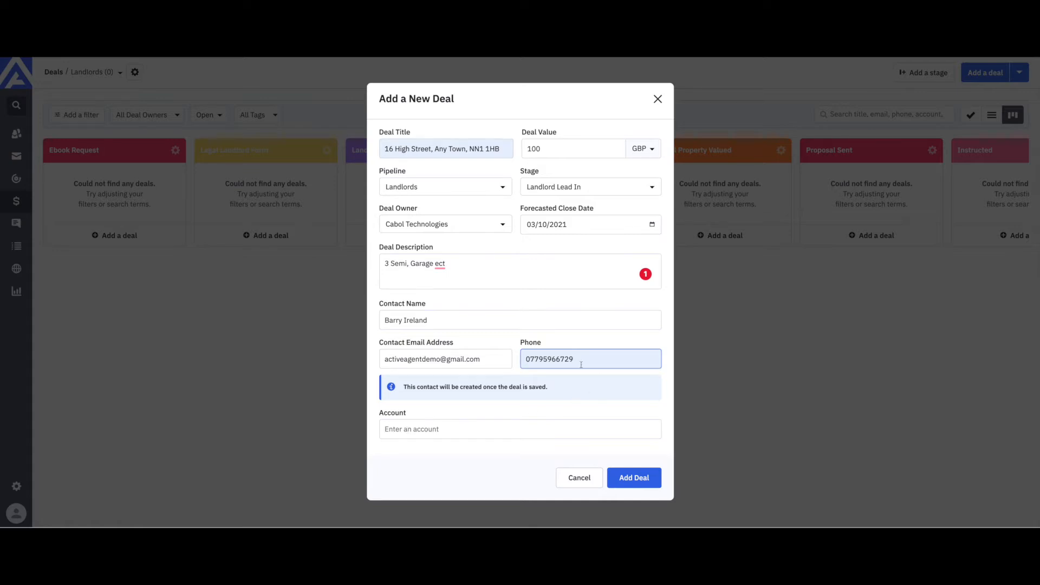
left_click(634, 480)
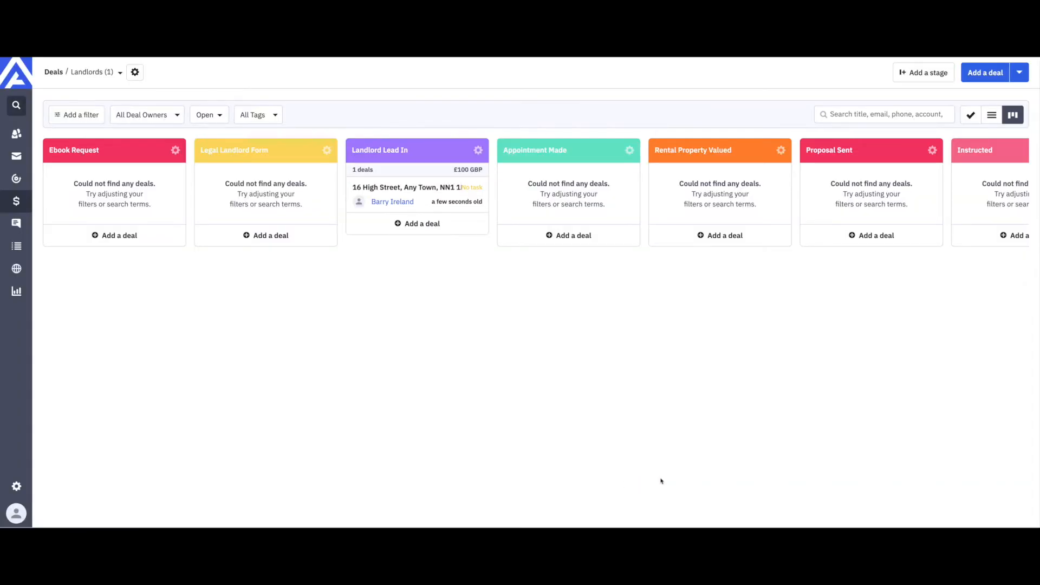
Step: Open the new deal's detail page from its card in the Landlord Lead In column
left_click(410, 196)
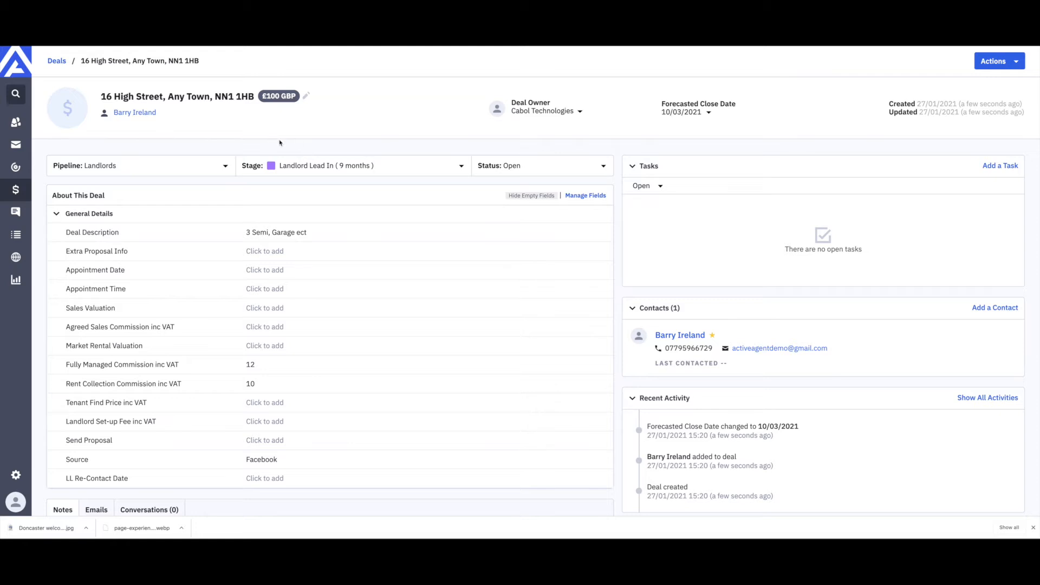
left_click(306, 97)
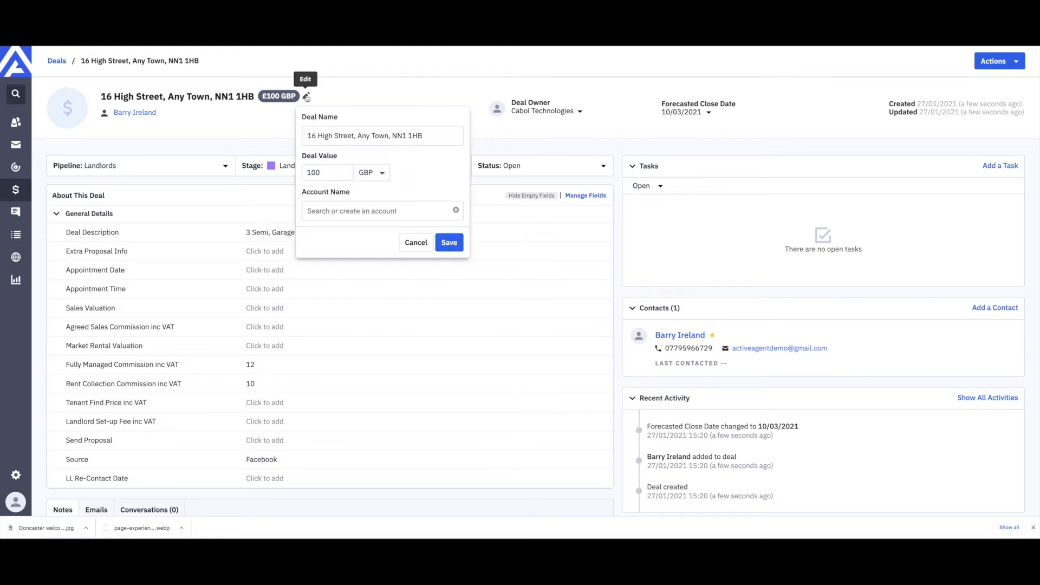
left_click(416, 281)
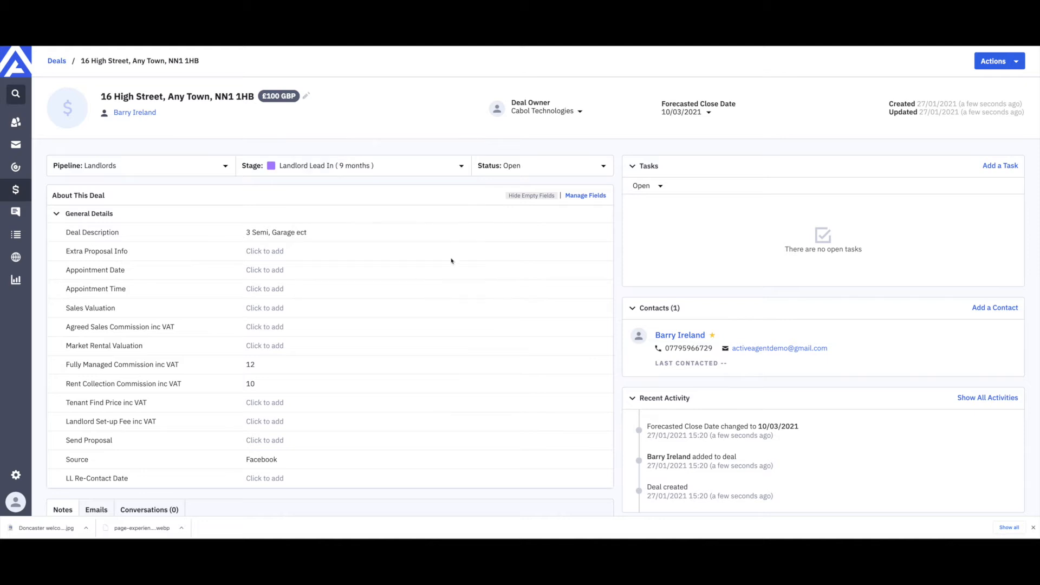
left_click(578, 112)
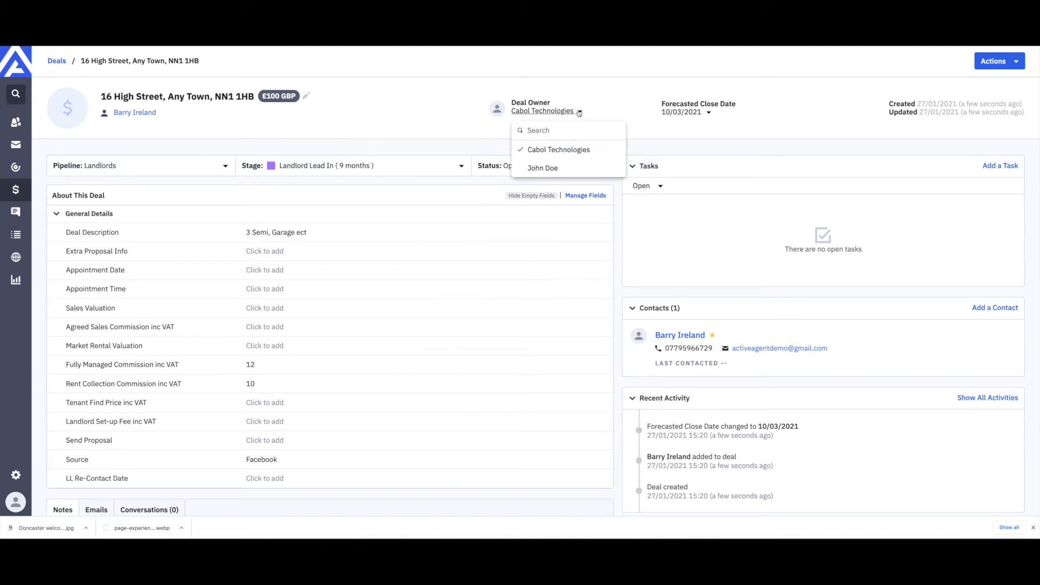
left_click(595, 114)
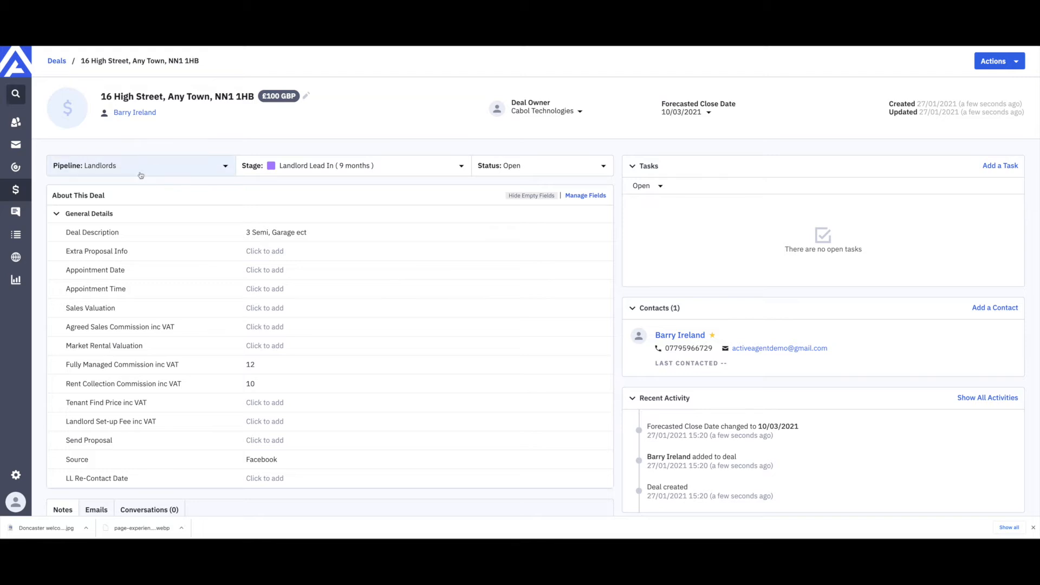
left_click(222, 169)
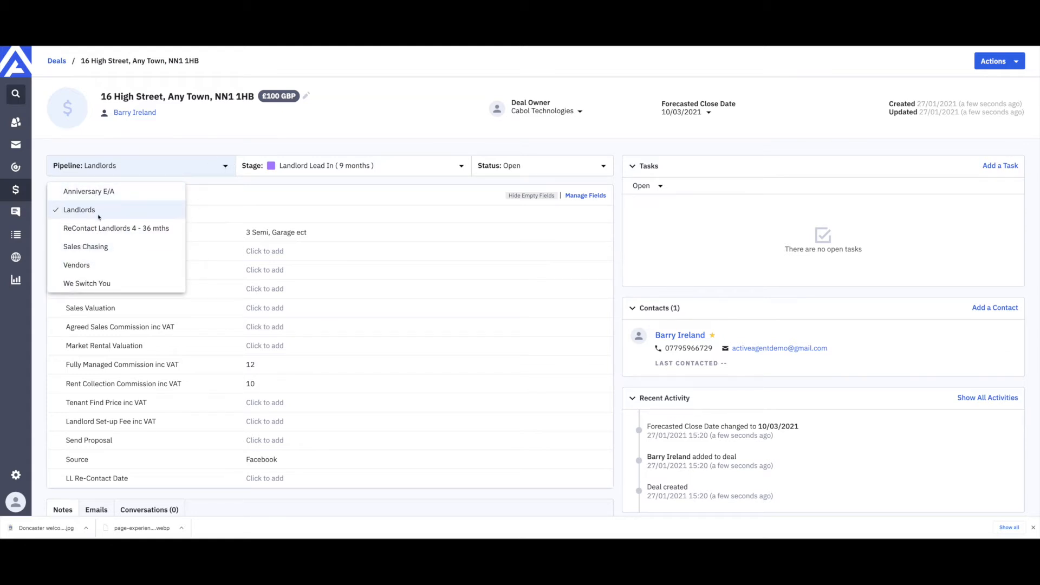
left_click(86, 268)
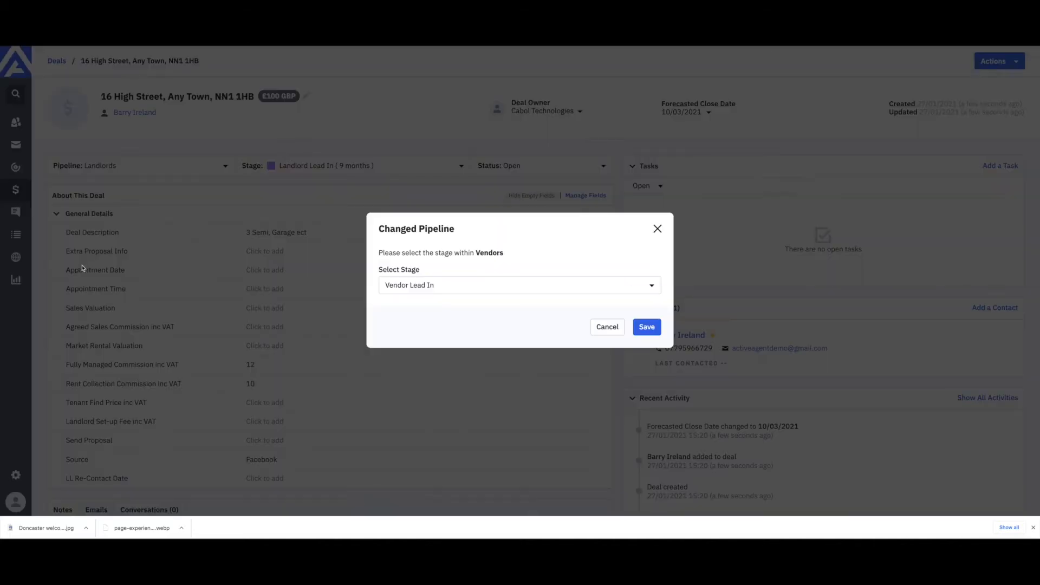
left_click(485, 289)
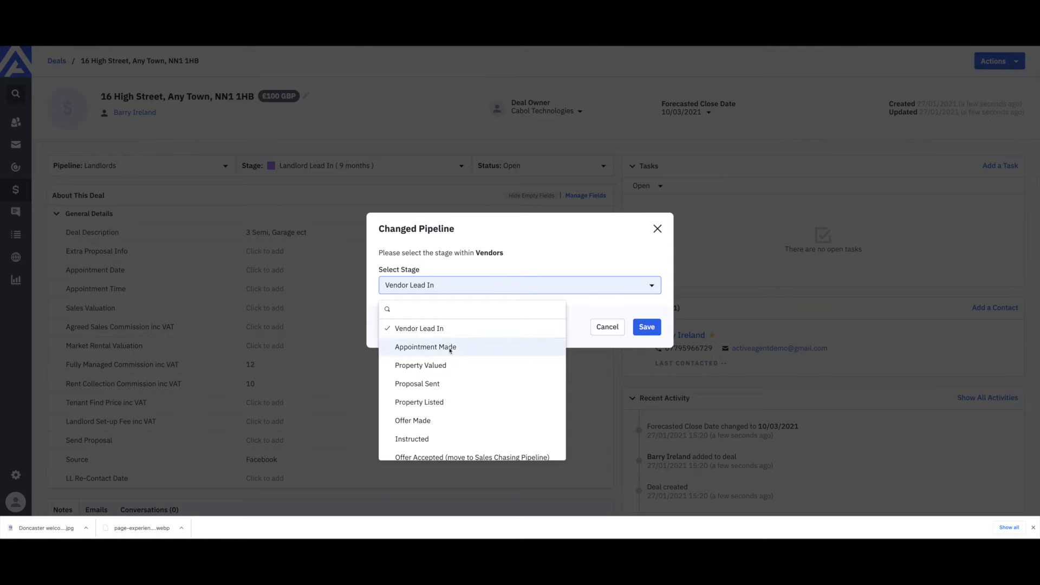
left_click(448, 329)
left_click(608, 327)
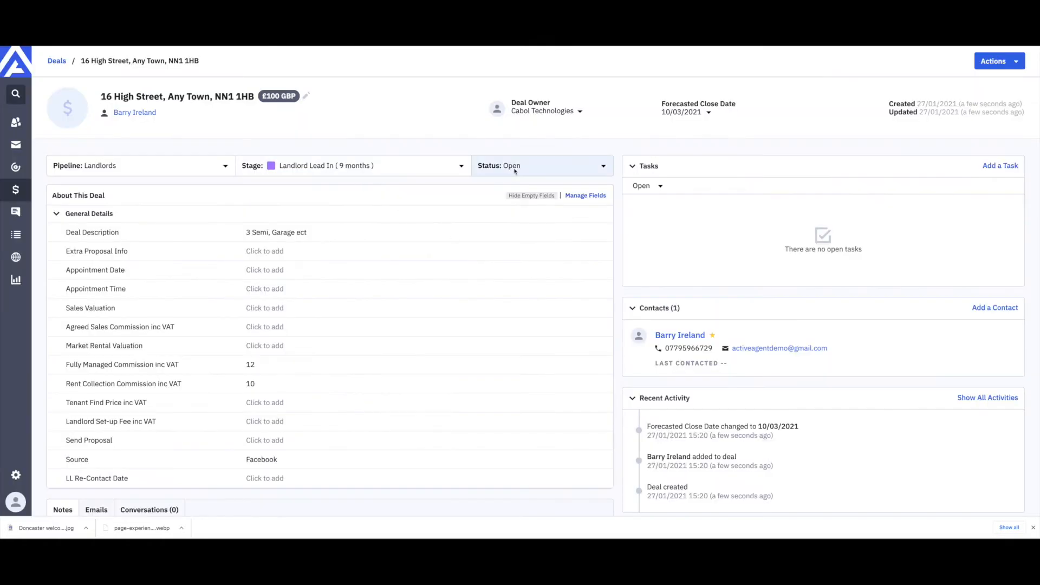
left_click(535, 169)
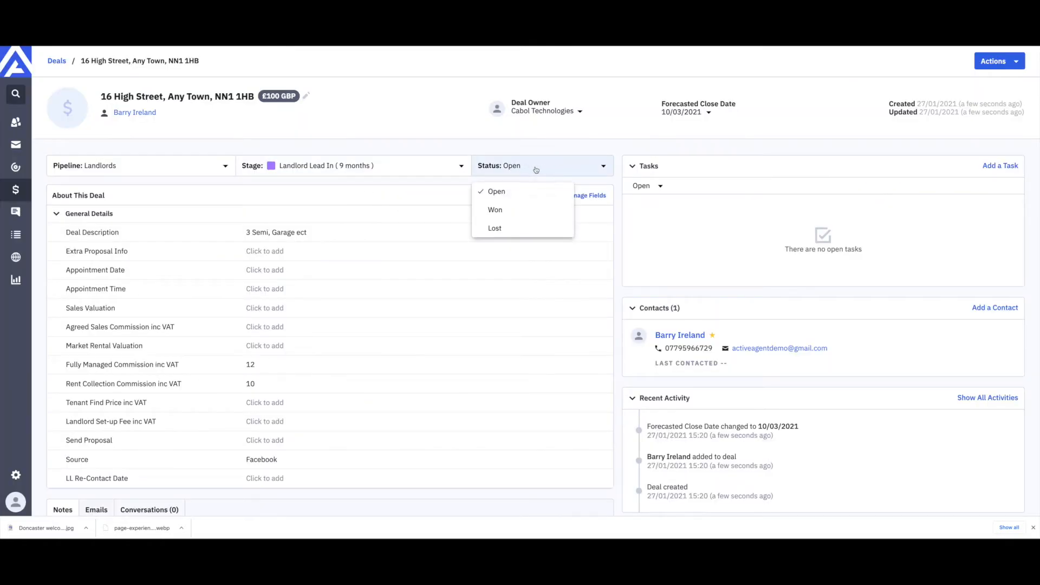
left_click(500, 193)
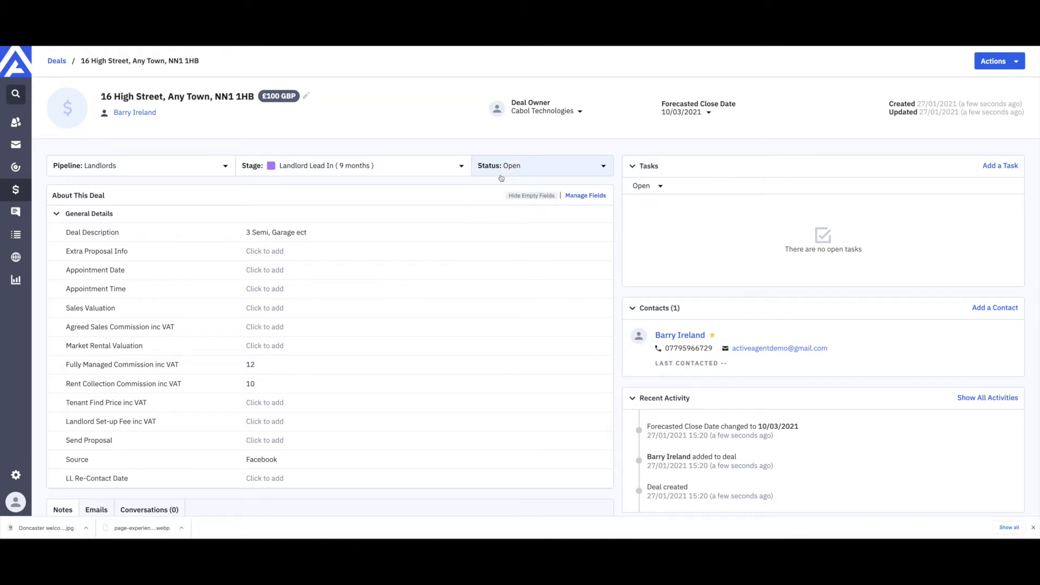
scroll(212, 394, "down", 1)
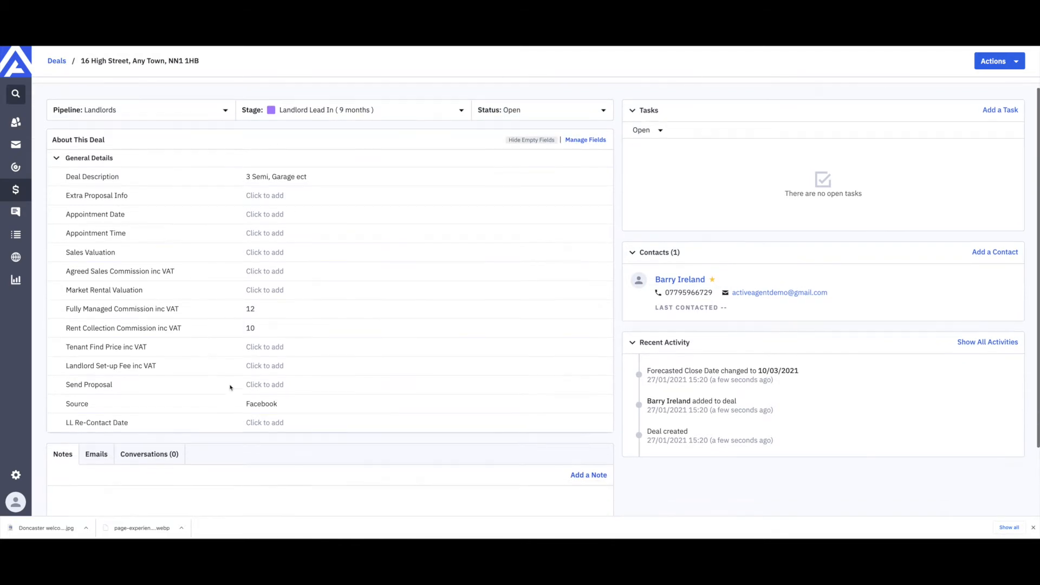
left_click(279, 177)
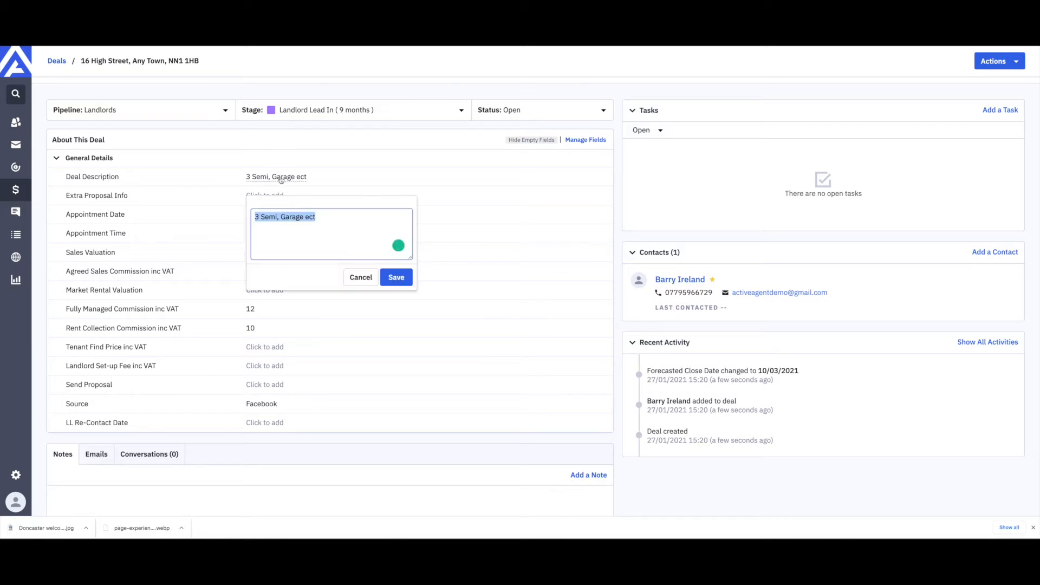
left_click(396, 277)
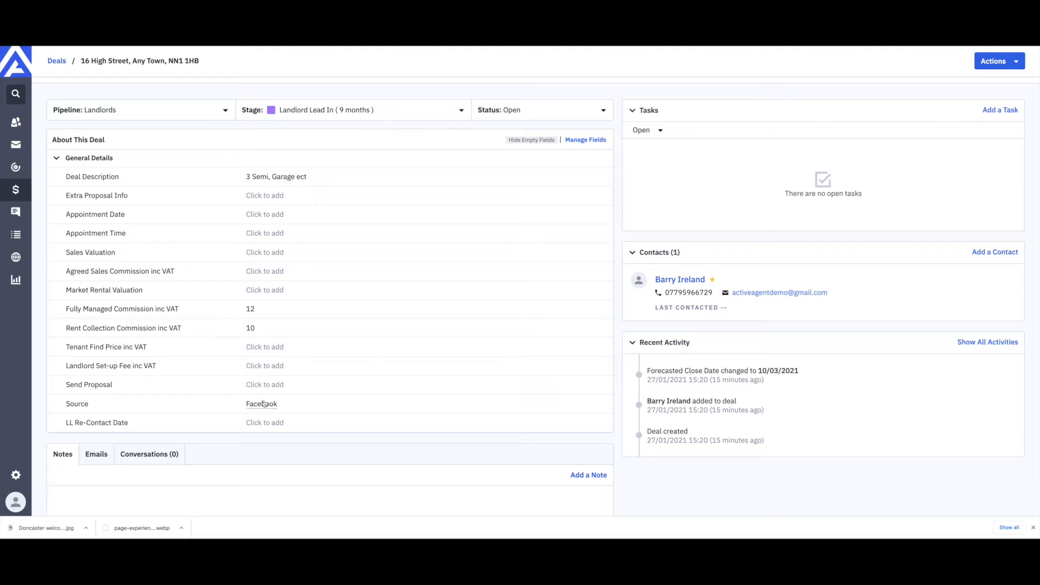
Step: Add a note reading 'wgrggwg' to the deal
scroll(279, 302, "down", 2)
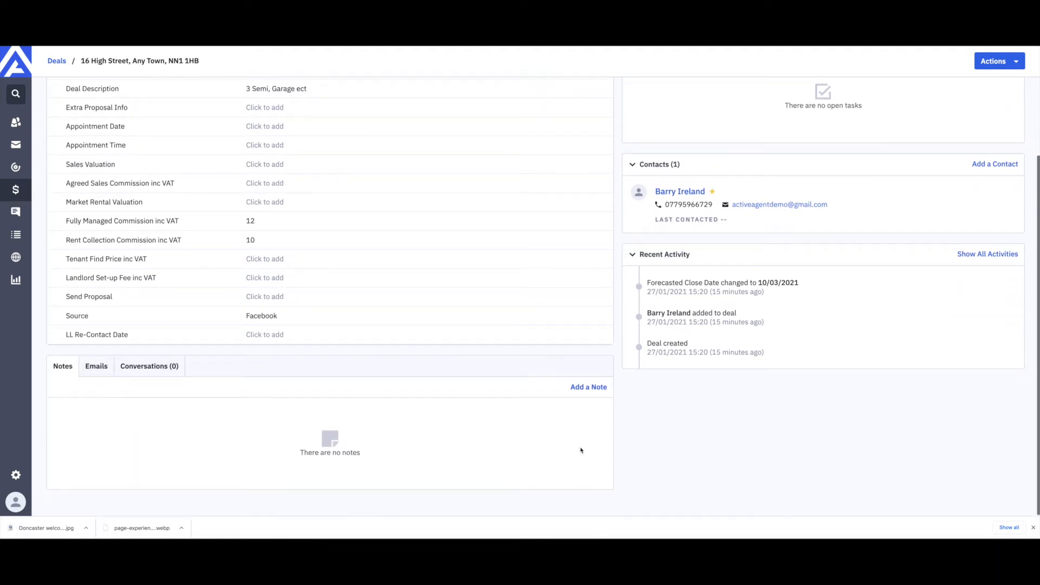
left_click(589, 387)
type("wgrggwg")
left_click(592, 503)
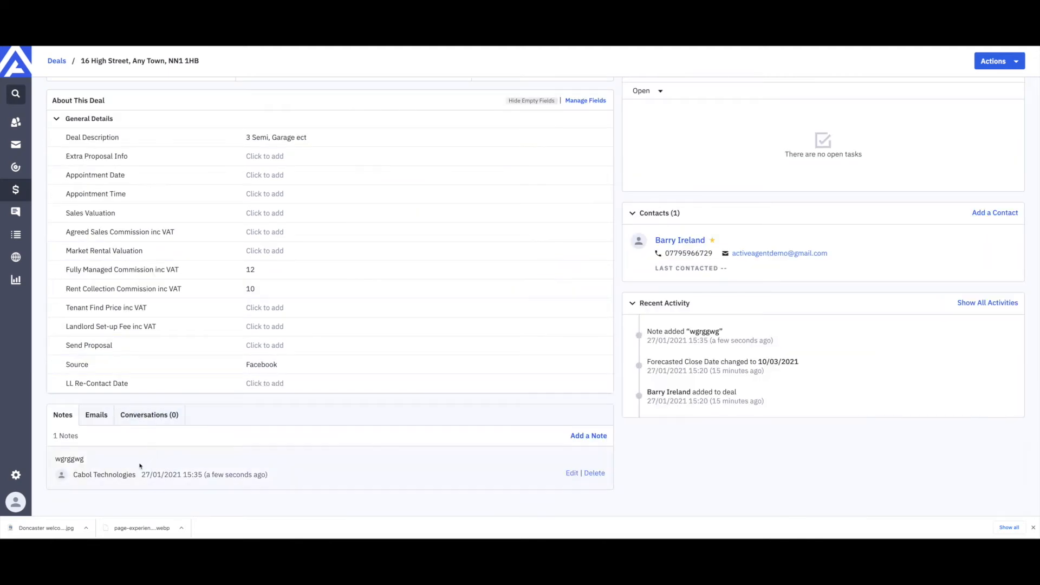
Step: Check the deal's Emails section, which shows no emails
left_click(96, 415)
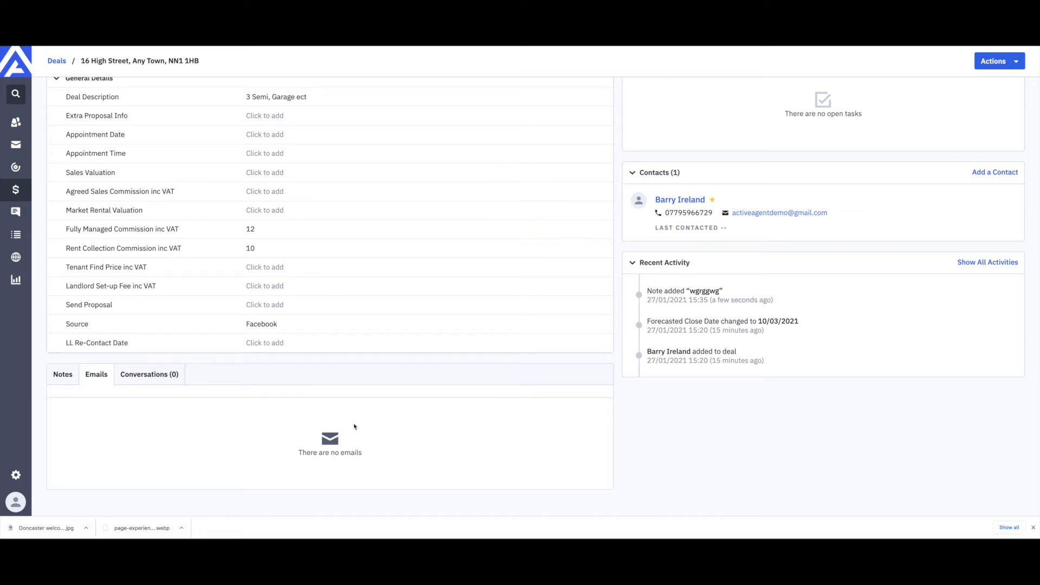
scroll(448, 436, "up", 3)
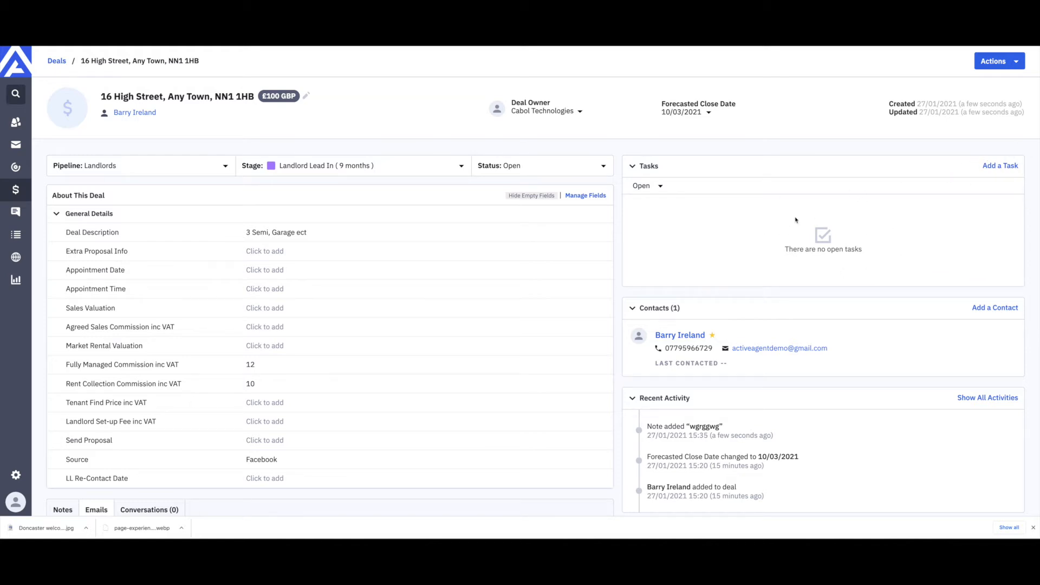
scroll(803, 220, "down", 2)
mouse_move(940, 260)
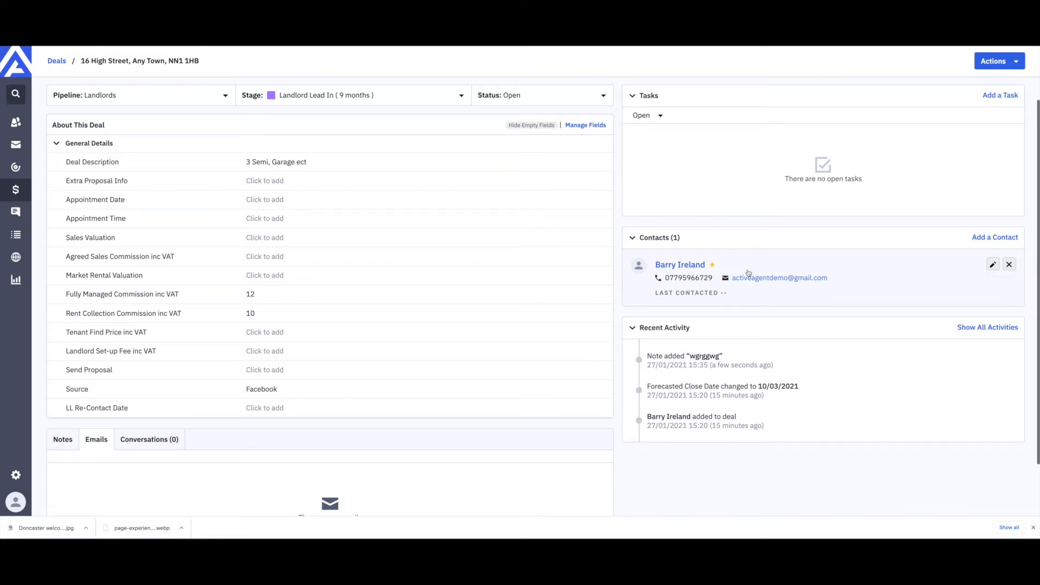
left_click(993, 264)
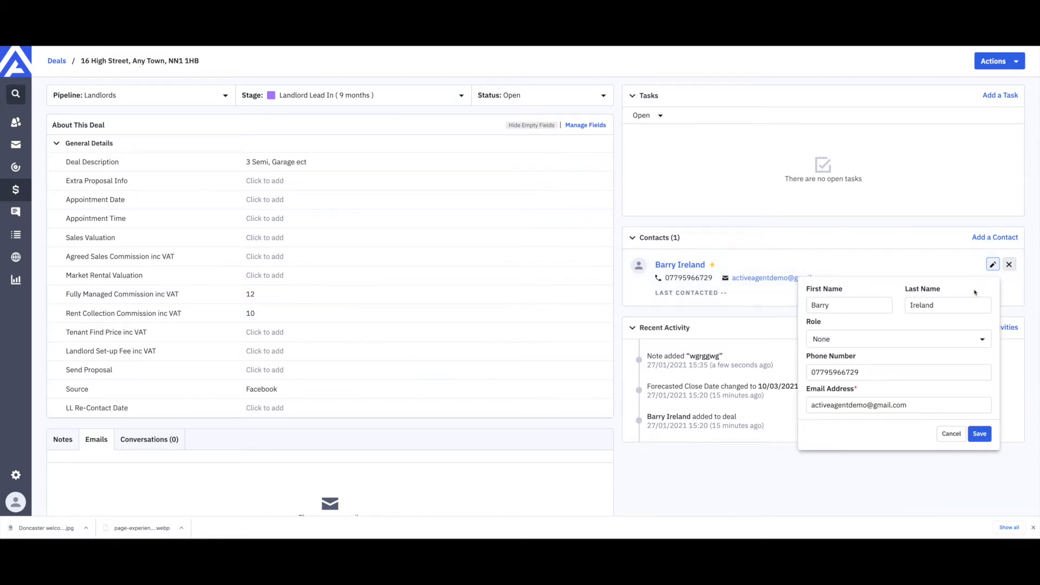
left_click(989, 434)
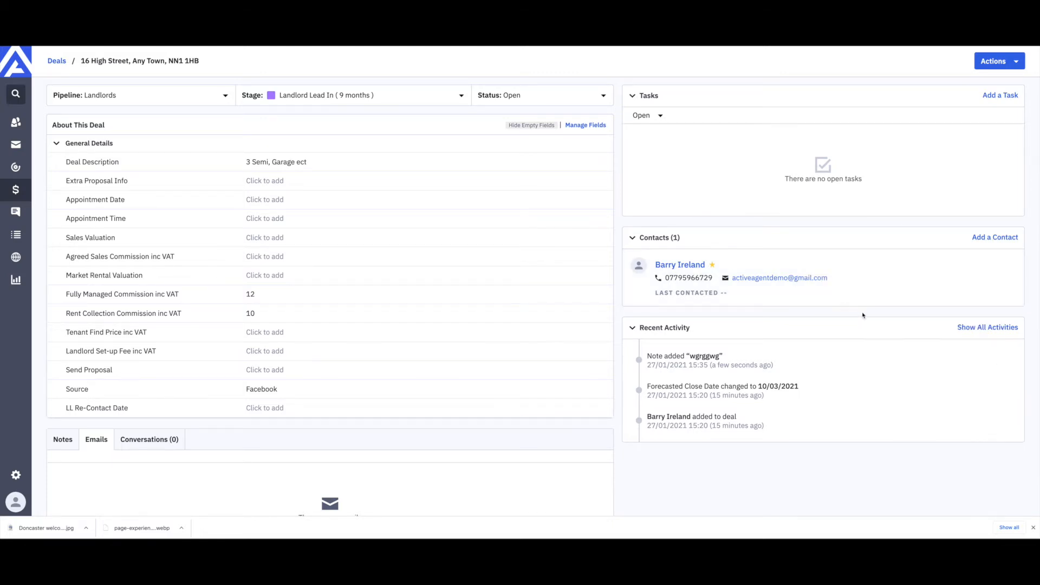
left_click(799, 278)
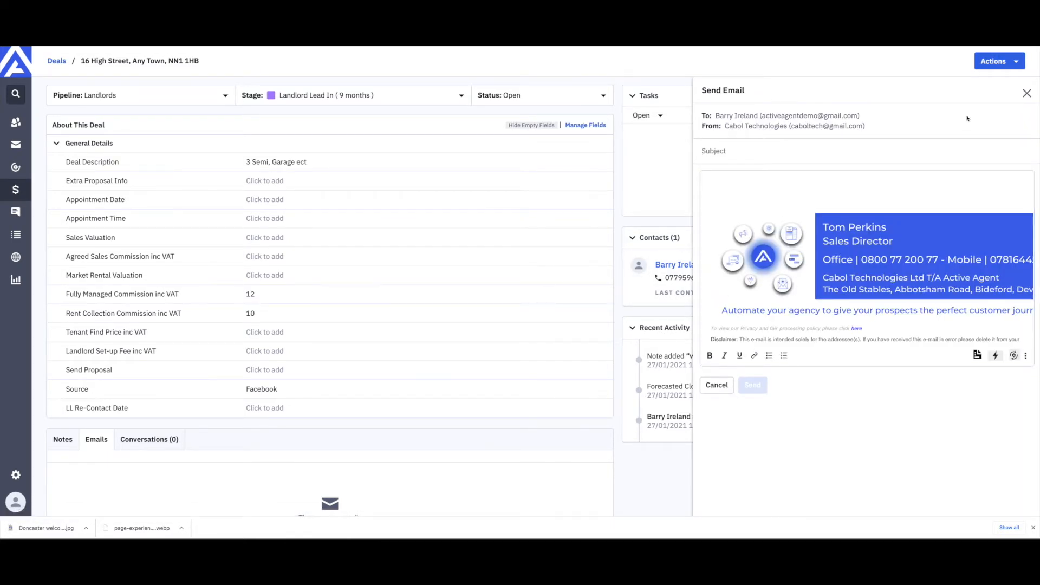
left_click(1026, 93)
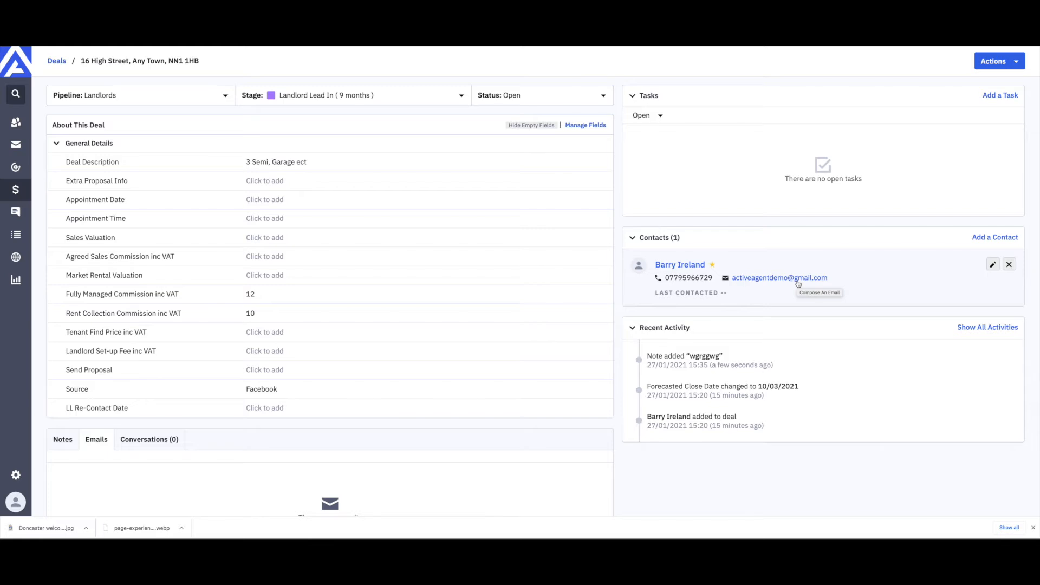
scroll(798, 283, "down", 2)
left_click(968, 267)
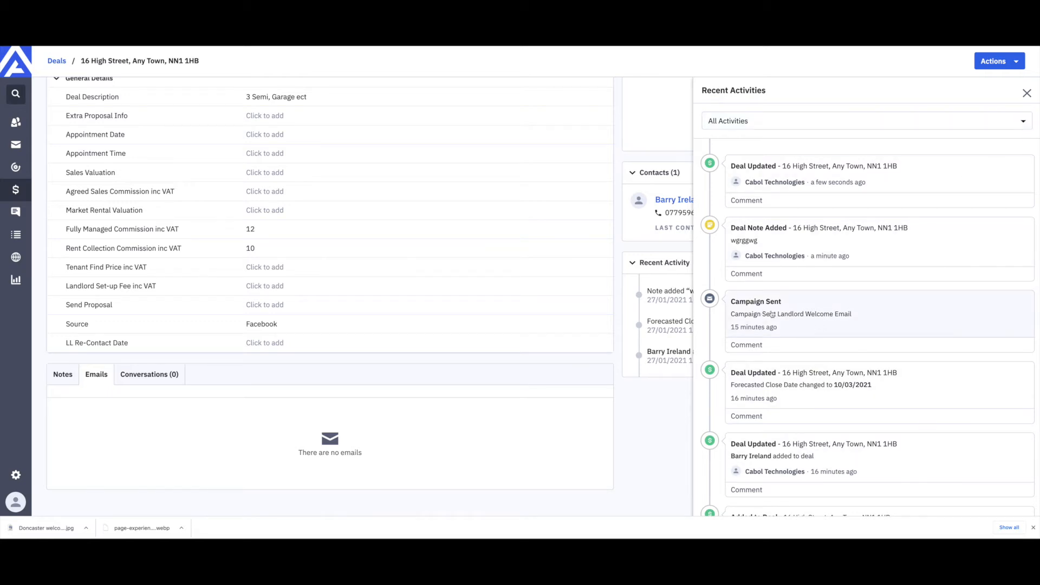
left_click(1021, 126)
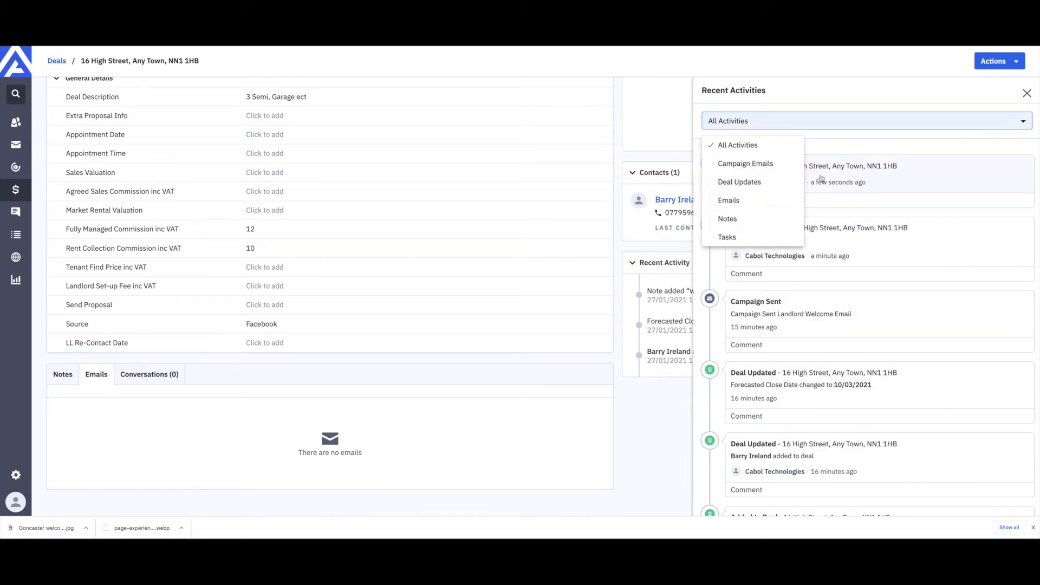
left_click(736, 202)
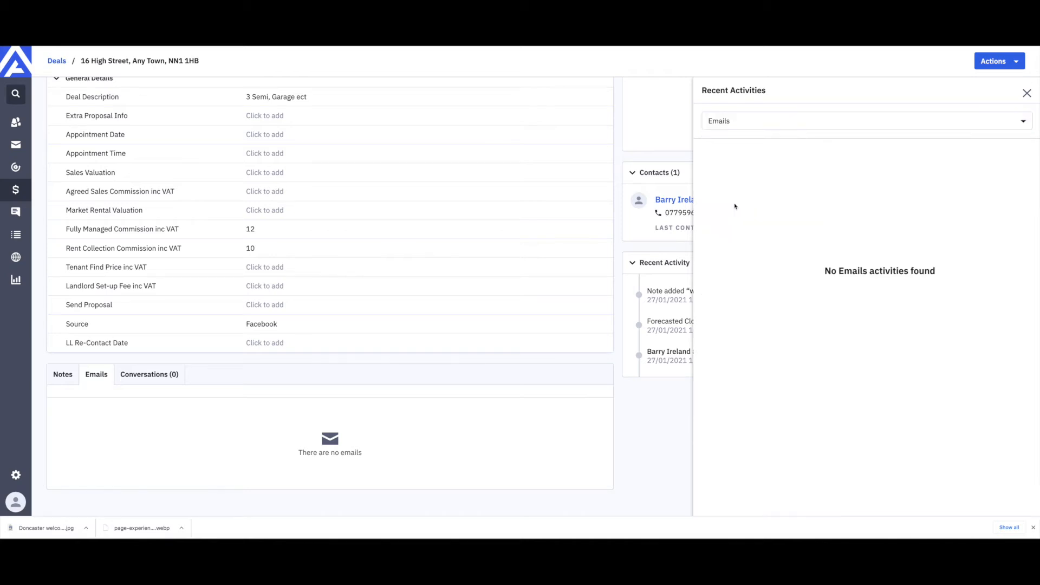
left_click(848, 131)
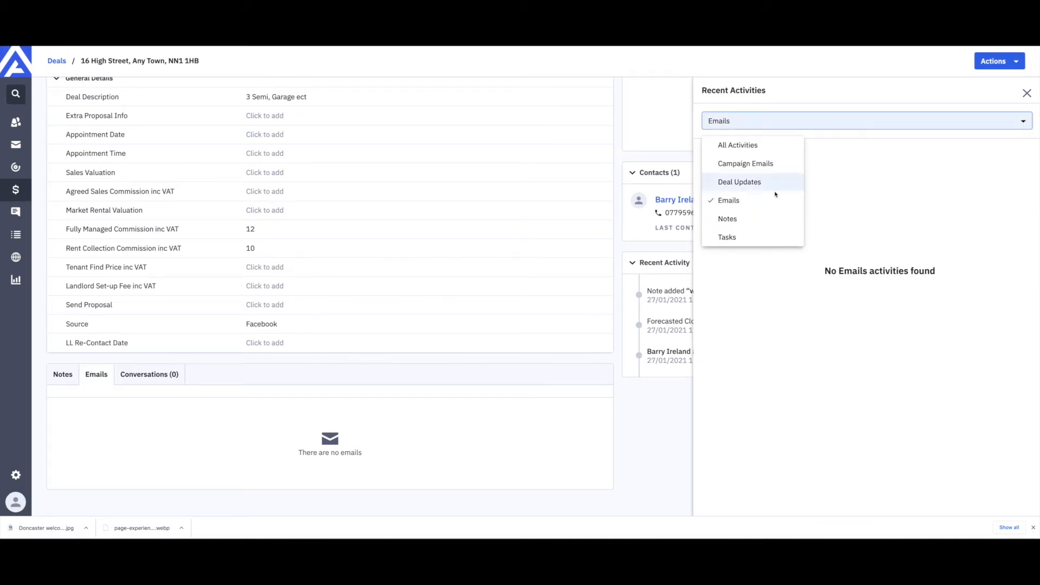
left_click(738, 222)
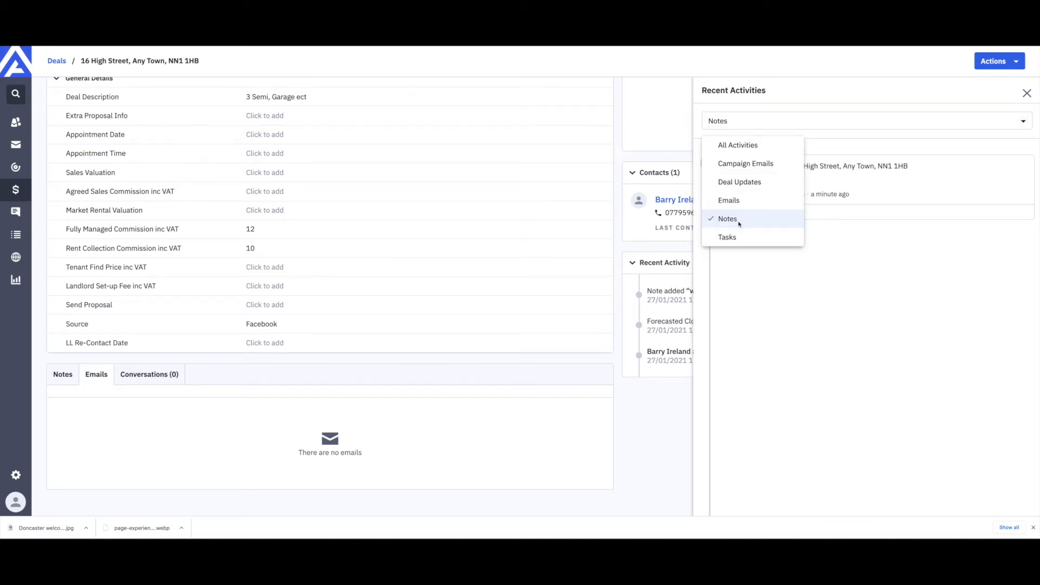
left_click(1021, 120)
left_click(739, 144)
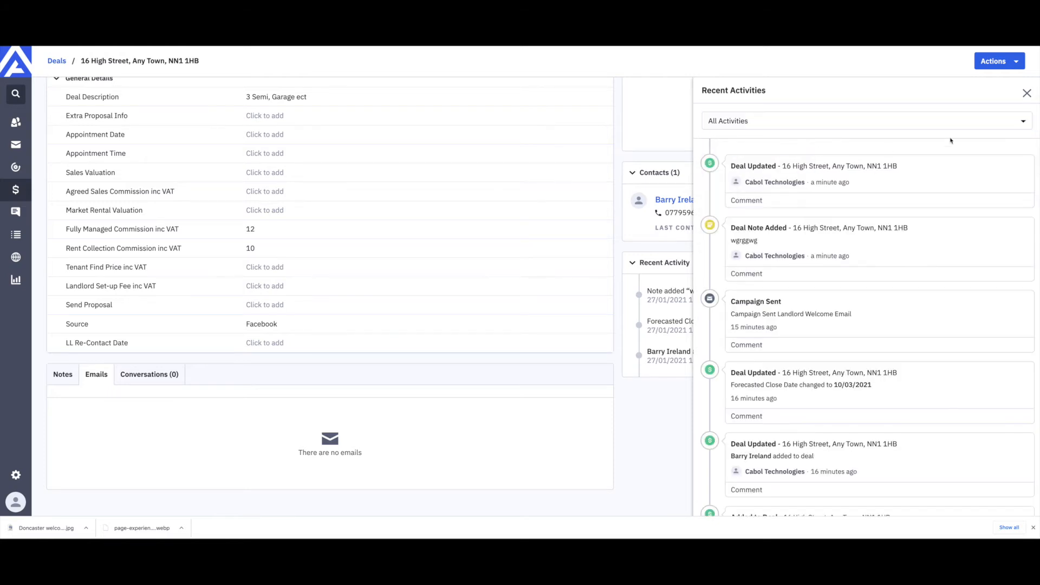
left_click(1027, 93)
scroll(754, 263, "up", 3)
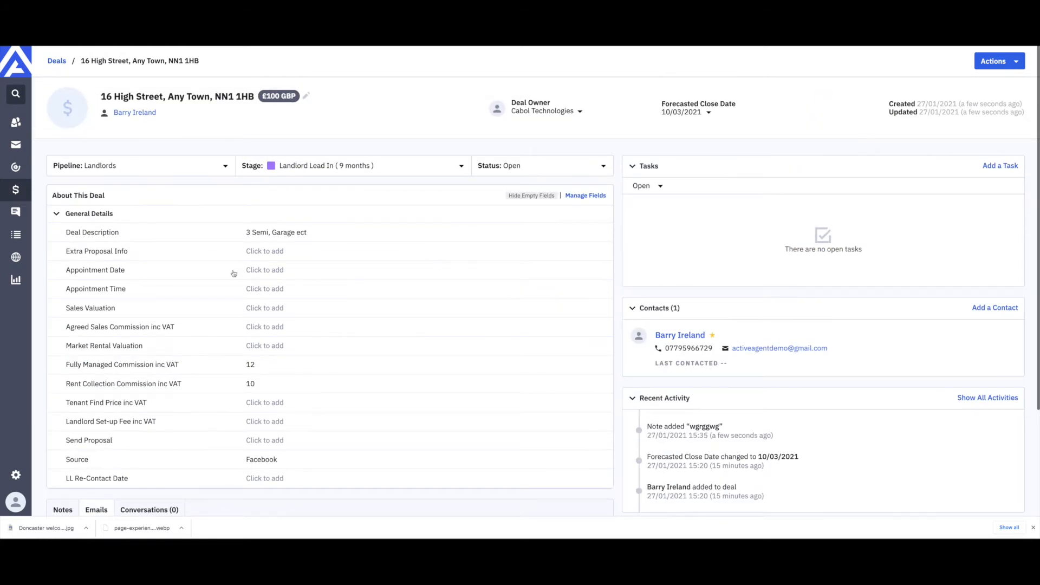
left_click(140, 113)
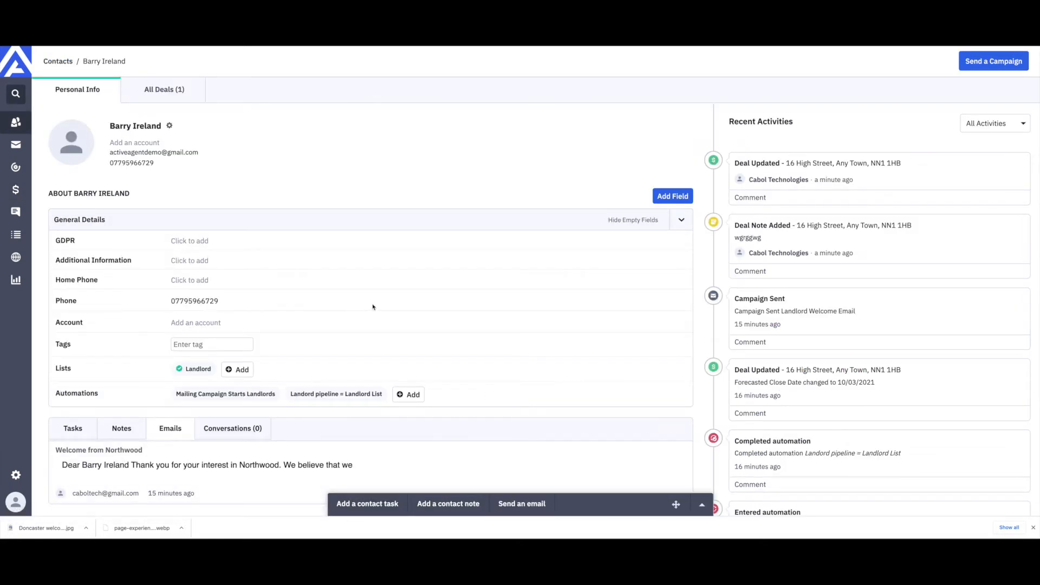
scroll(373, 307, "down", 1)
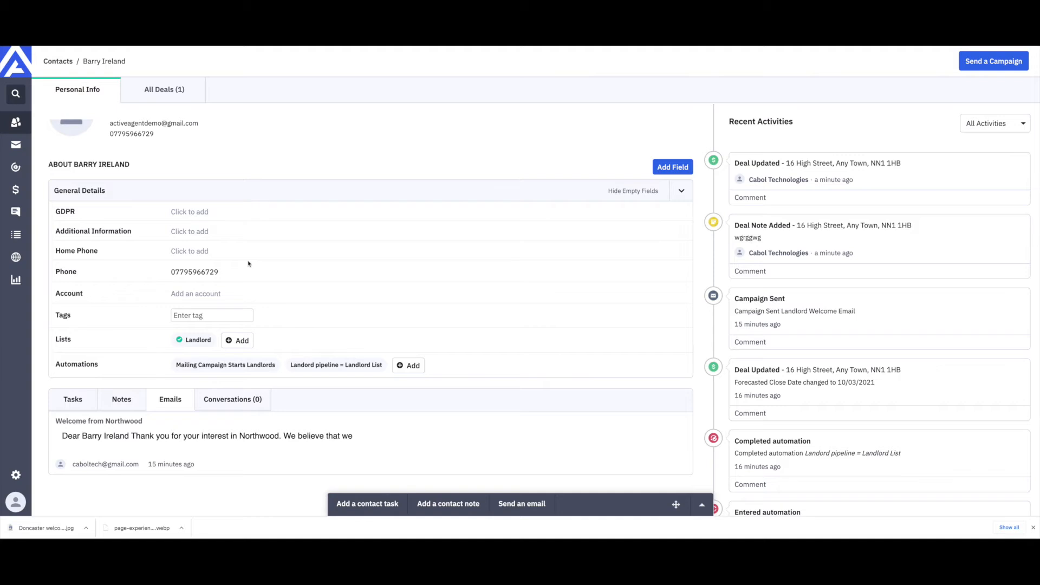
scroll(251, 266, "up", 1)
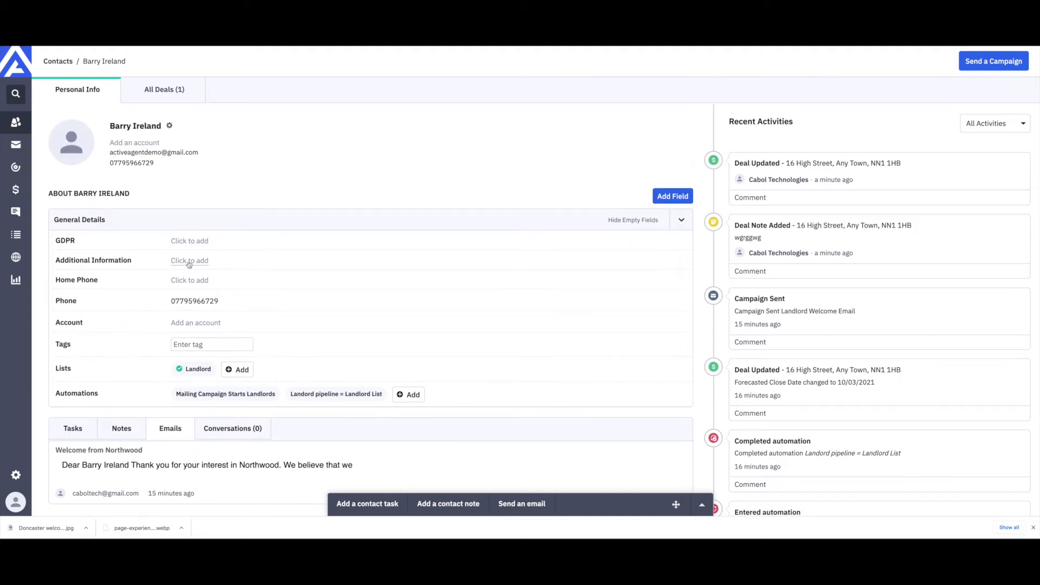
left_click(168, 93)
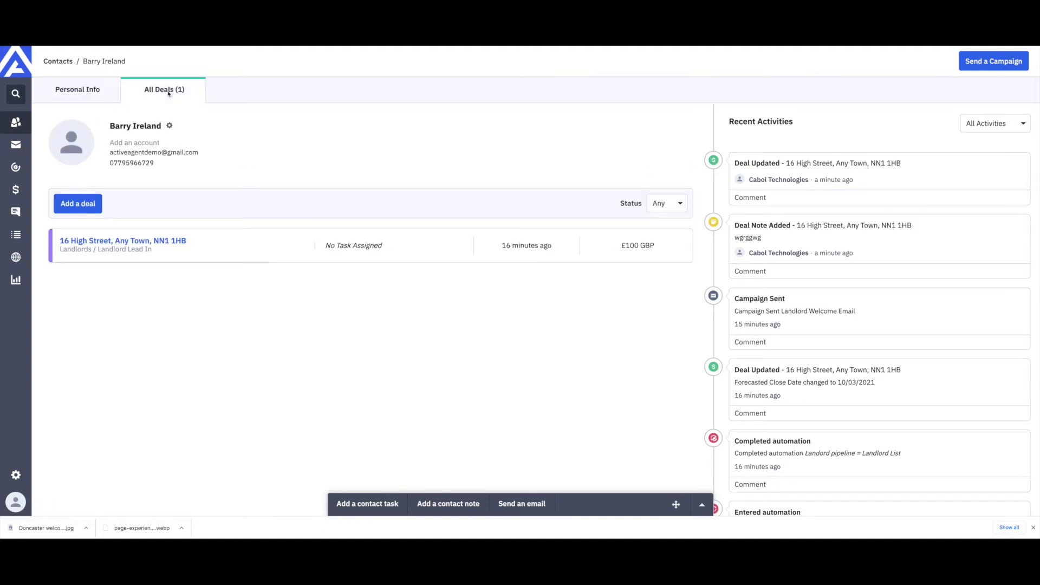
left_click(78, 204)
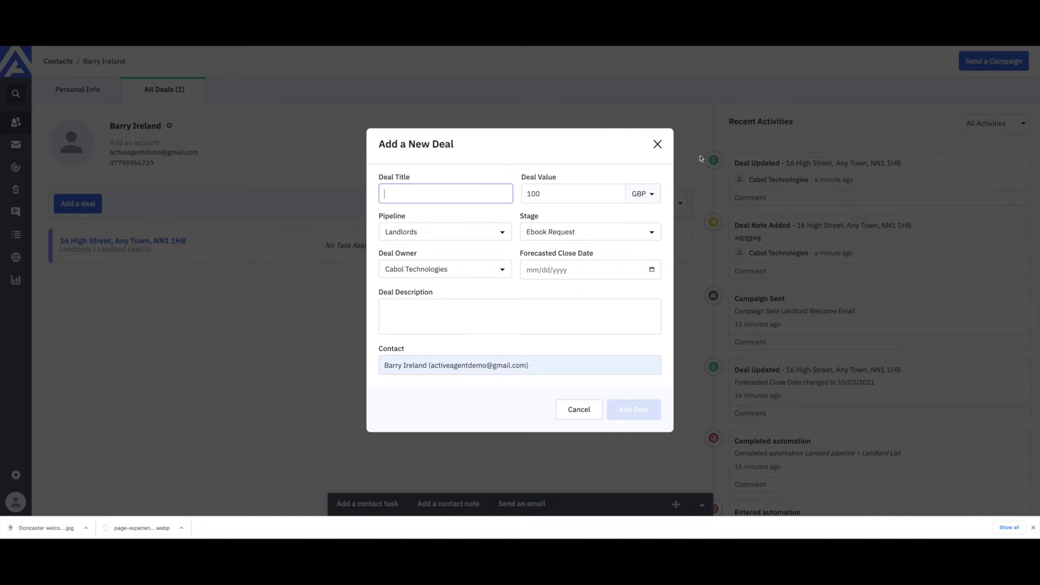
left_click(658, 147)
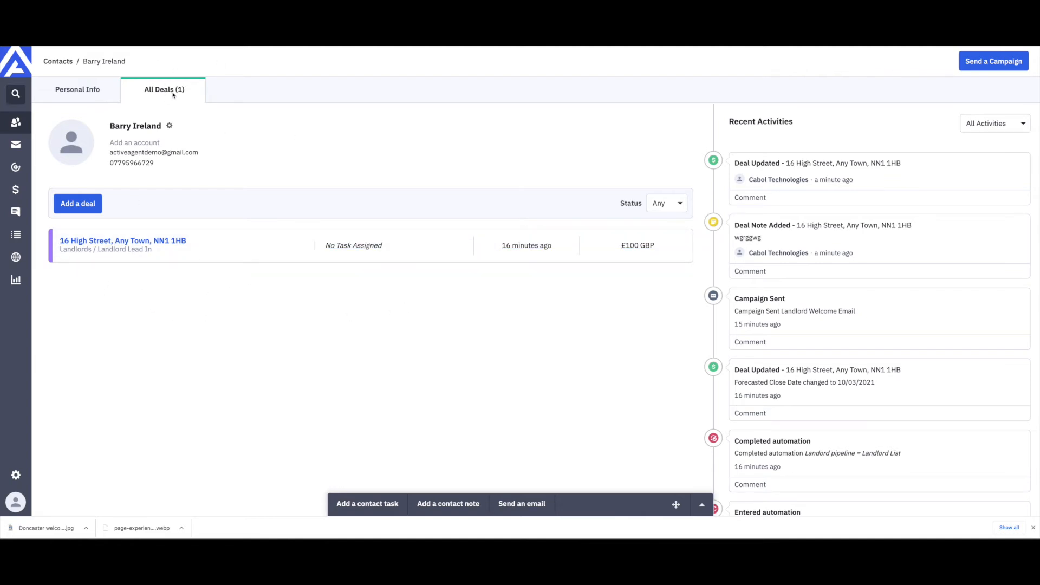
Step: Open the deal and set its Appointment Date to 29/01/2021
left_click(144, 245)
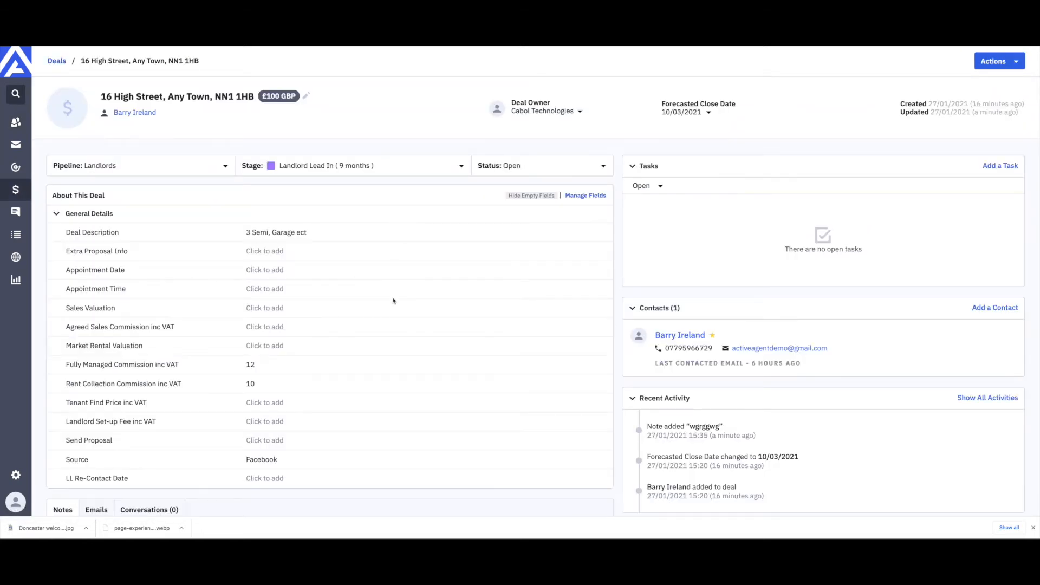
scroll(414, 295, "down", 1)
scroll(378, 287, "up", 1)
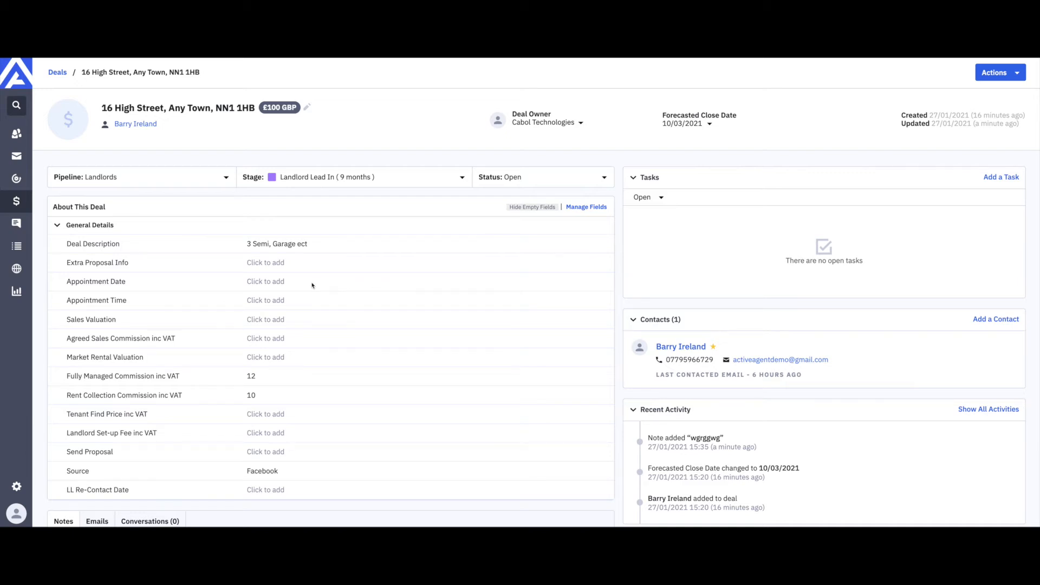
left_click(264, 283)
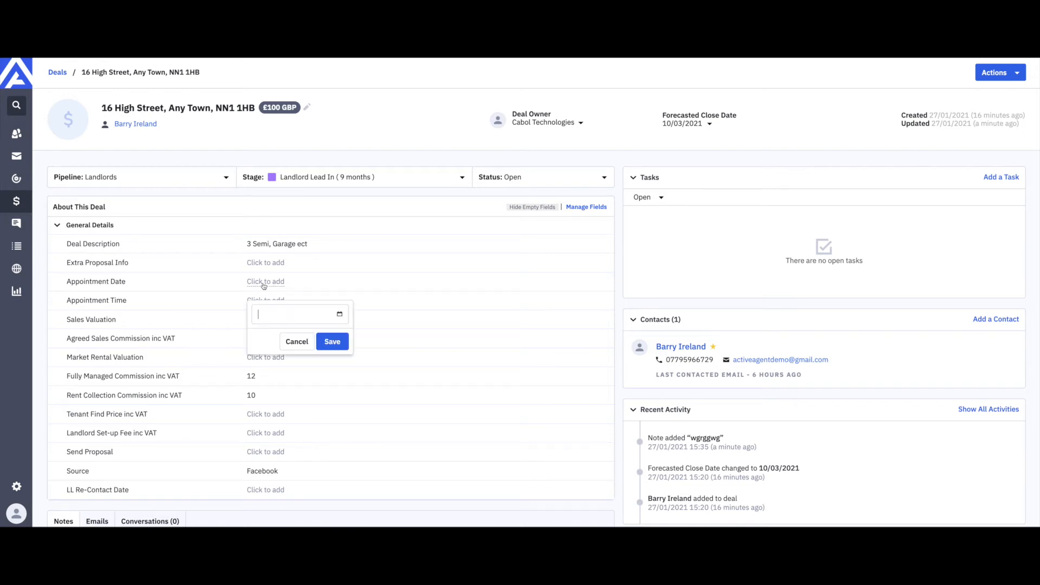
left_click(339, 315)
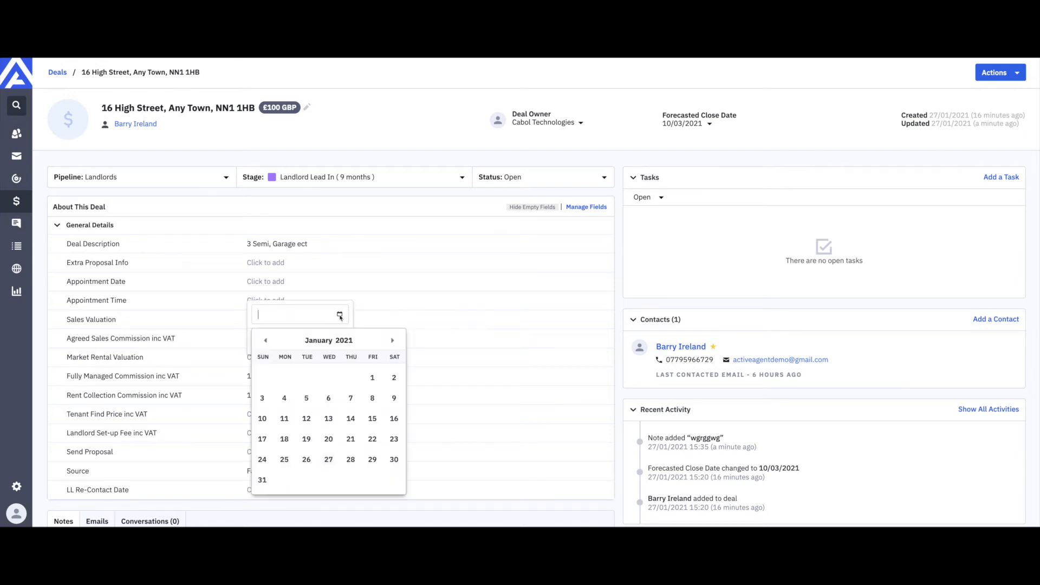
left_click(372, 461)
left_click(344, 342)
Step: Set the deal's Appointment Time to 1pm
left_click(258, 301)
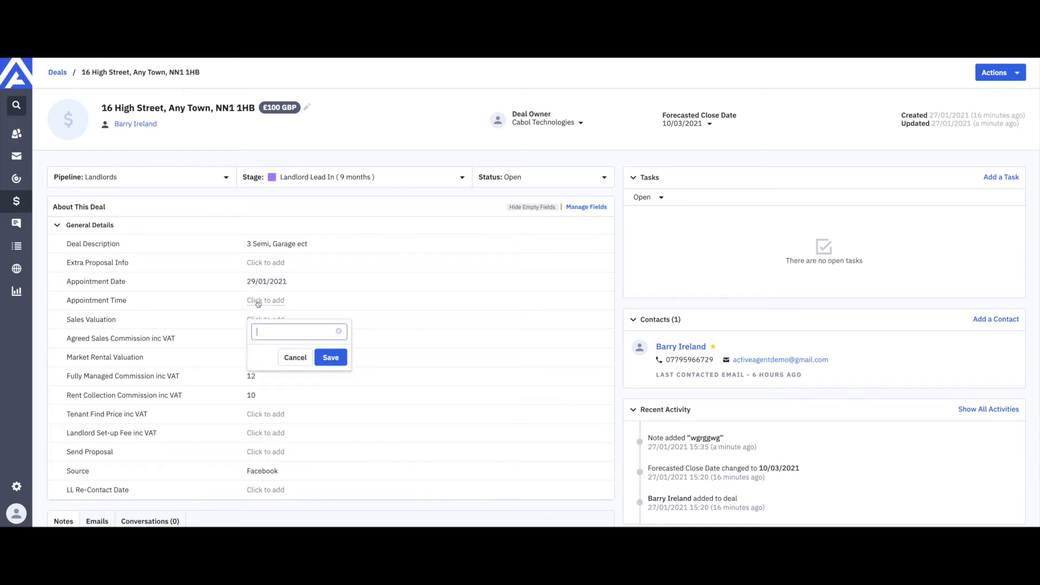
type("1")
key("BackSpace")
key("BackSpace")
type("1")
key("BackSpace")
key("BackSpace")
key("BackSpace")
key("BackSpace")
left_click(330, 357)
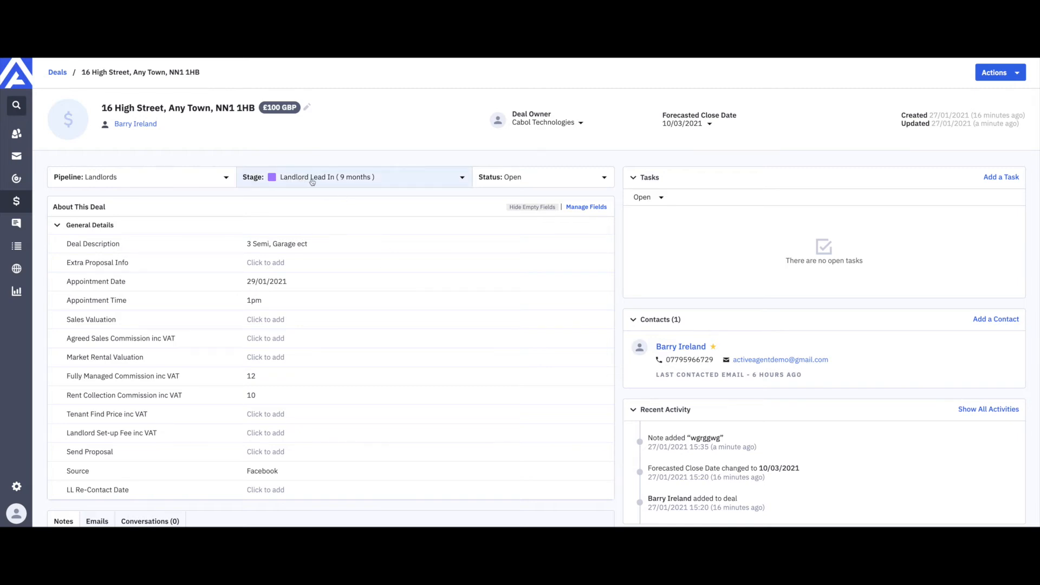
Step: Move the deal to Appointment Made and review the sent lettings brochure email in its activities
left_click(413, 182)
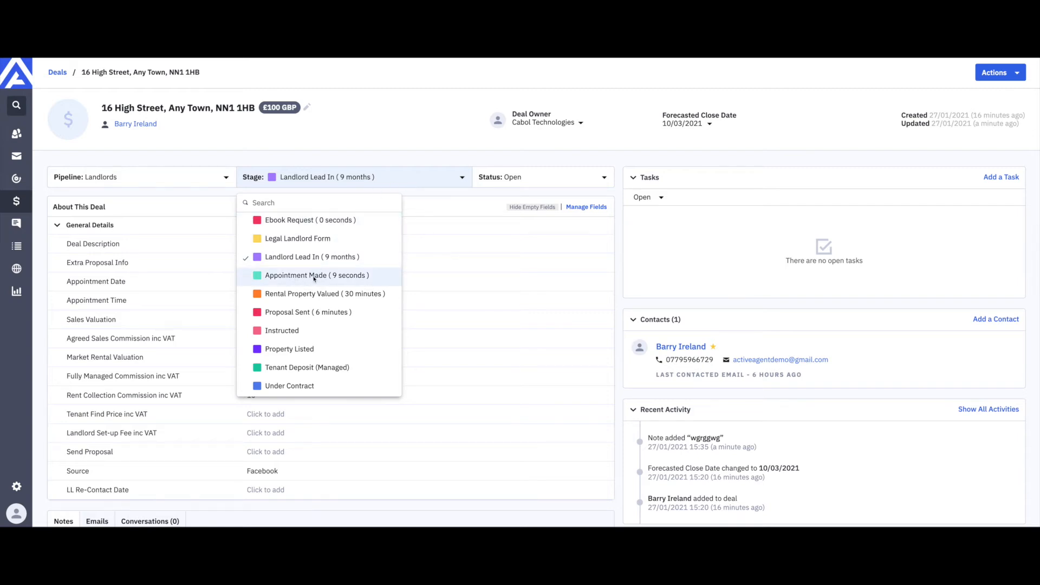
left_click(285, 277)
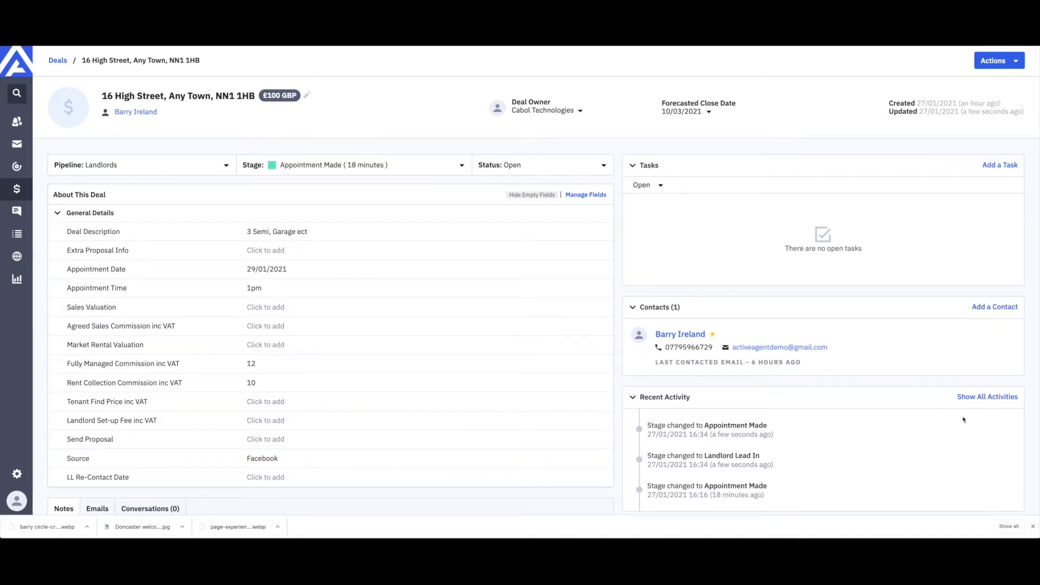
left_click(974, 397)
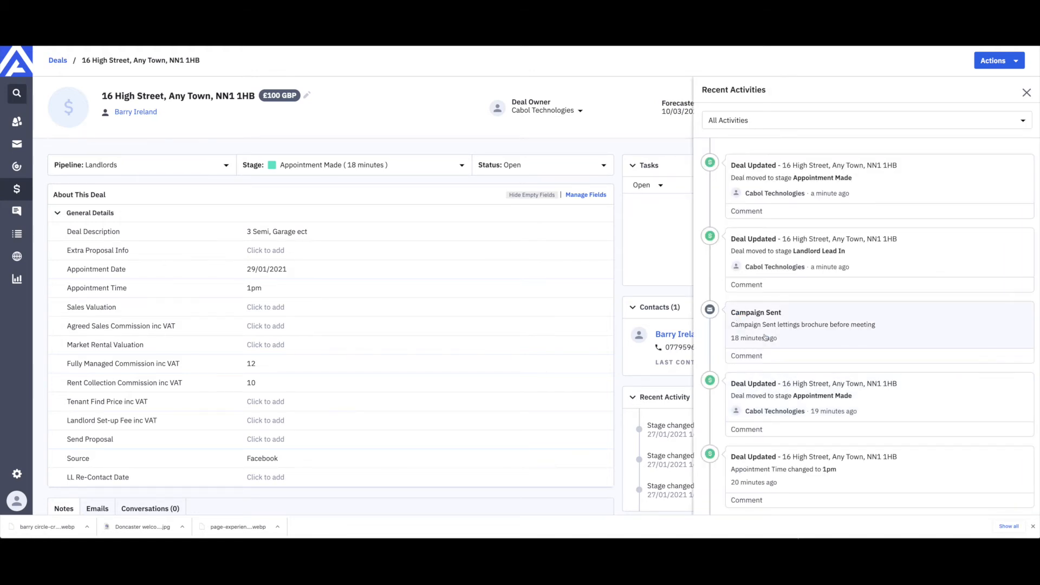
left_click(841, 326)
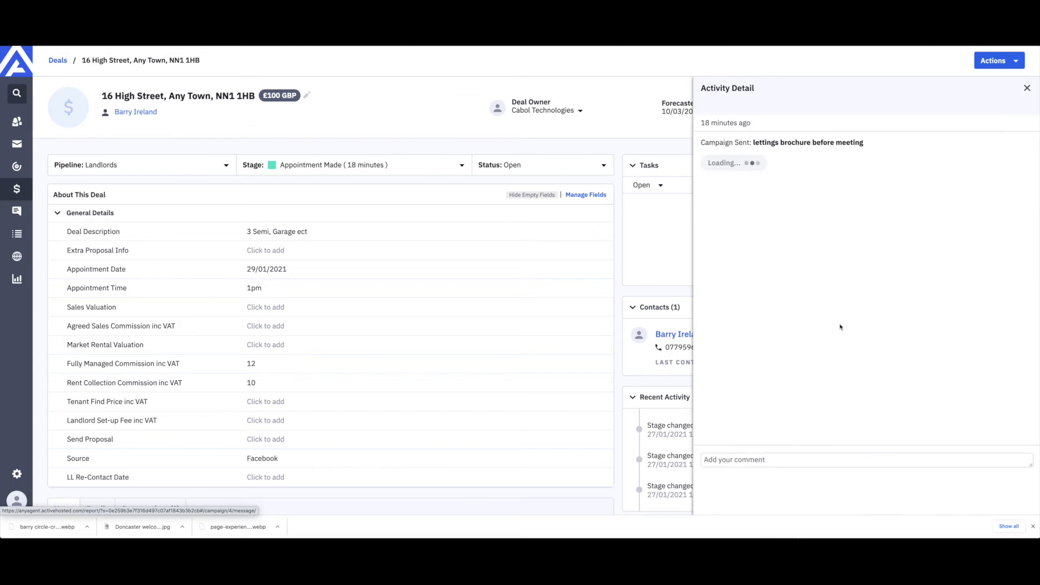
scroll(839, 325, "down", 5)
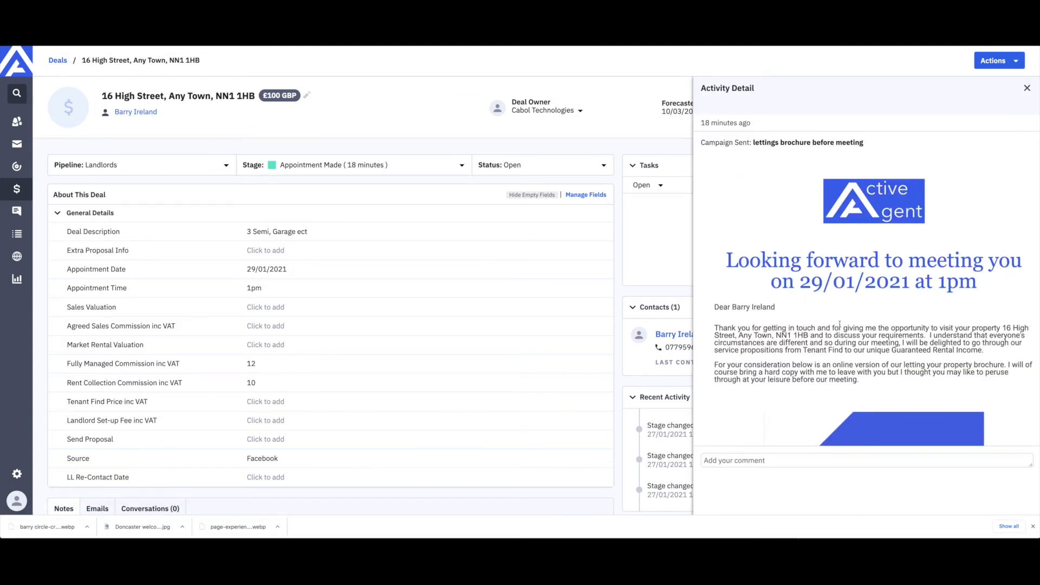
scroll(840, 327, "down", 10)
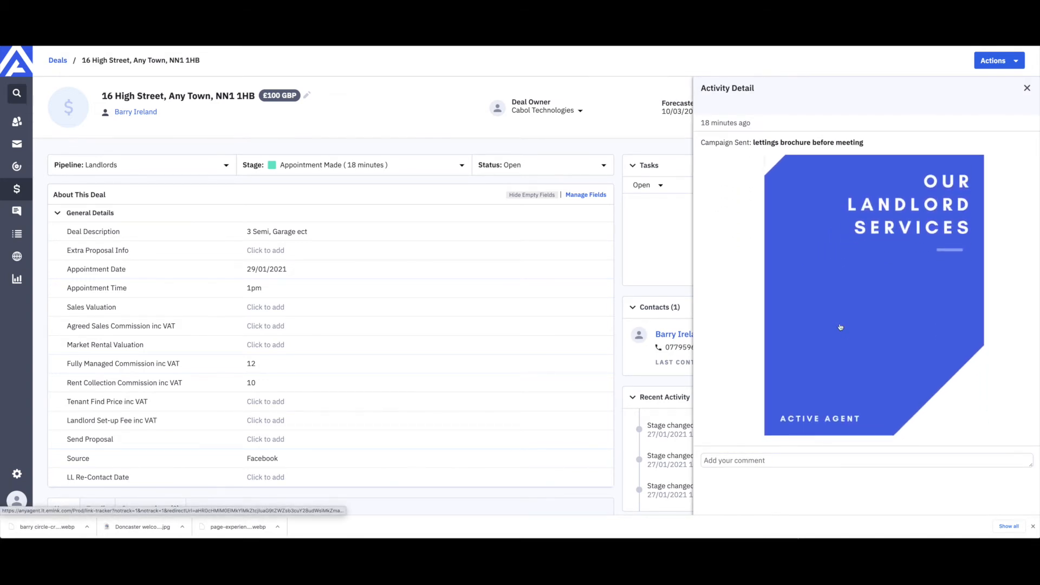
scroll(840, 327, "up", 15)
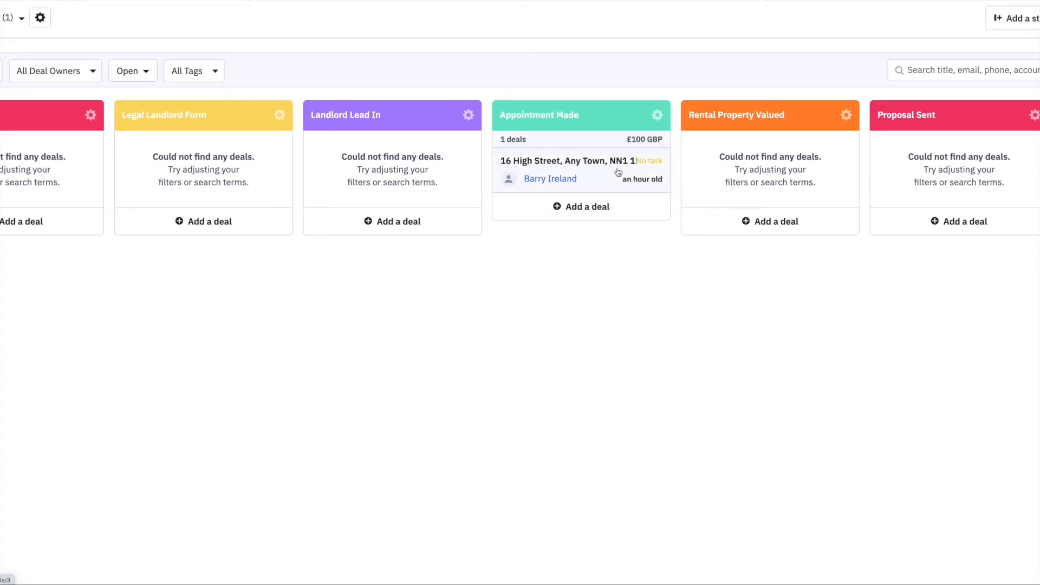
Step: Drag the deal card from Appointment Made into Landlord Lead In on the pipeline board
mouse_move(557, 171)
left_mouse_down()
mouse_move(374, 168)
mouse_move(471, 194)
mouse_move(566, 171)
left_mouse_up()
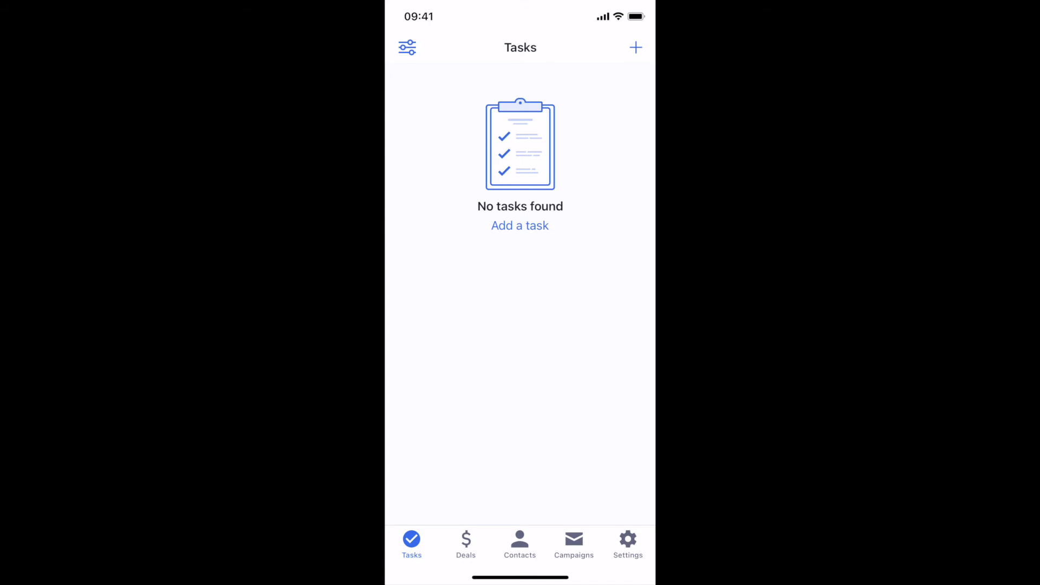
Step: In the mobile app, open the deal from the Landlords pipeline's Appointment Made stage
left_click(466, 542)
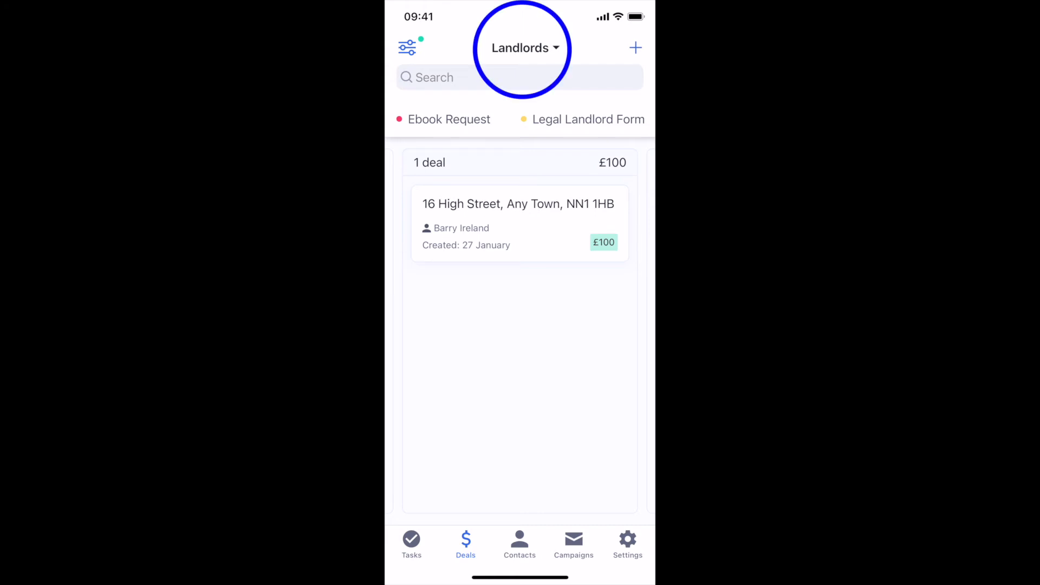
left_click(525, 49)
scroll(520, 508, "down", 1)
scroll(520, 508, "down", 2)
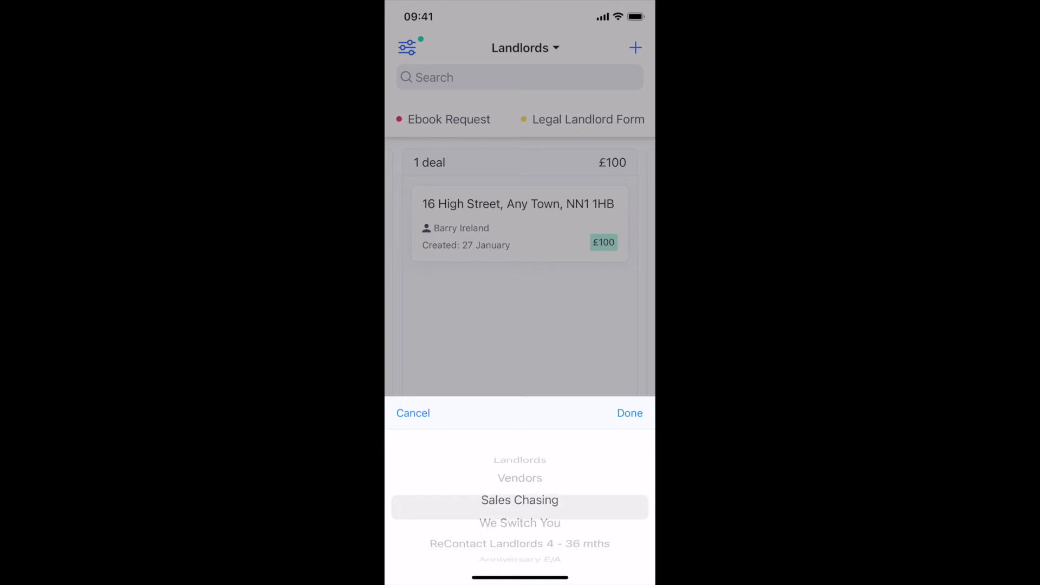
scroll(520, 508, "up", 3)
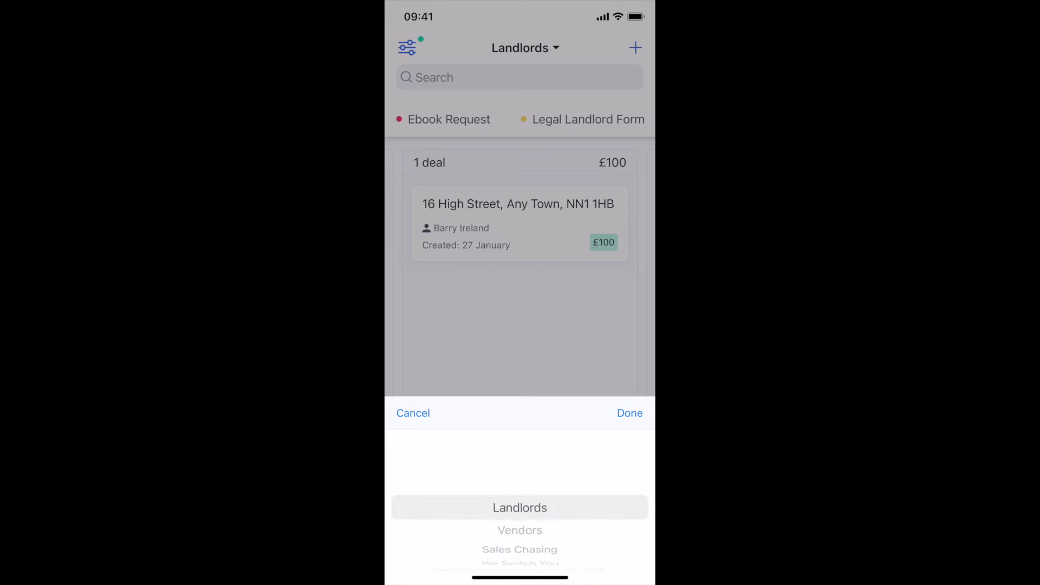
left_click(629, 414)
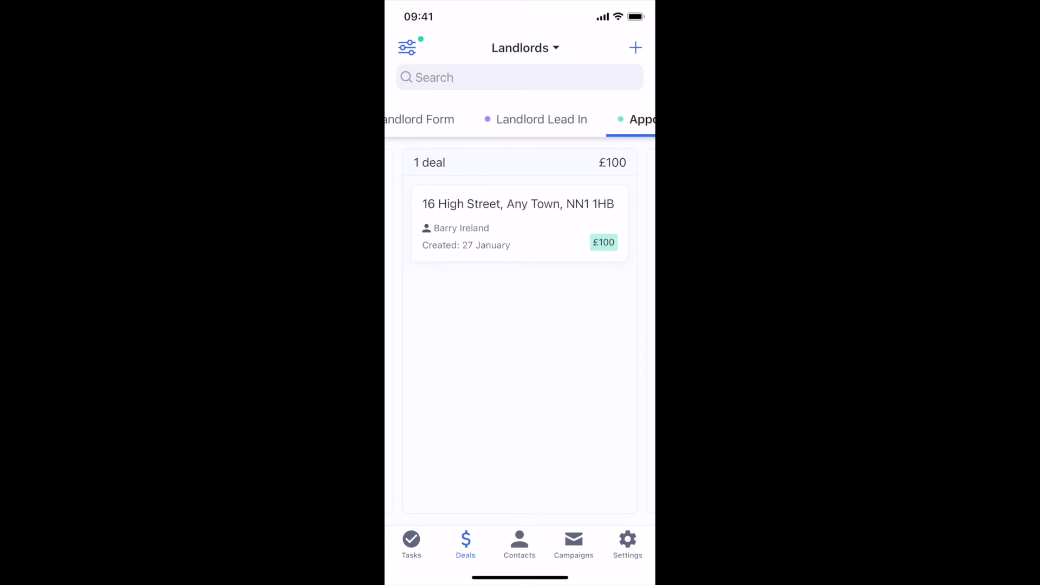
left_click(511, 120)
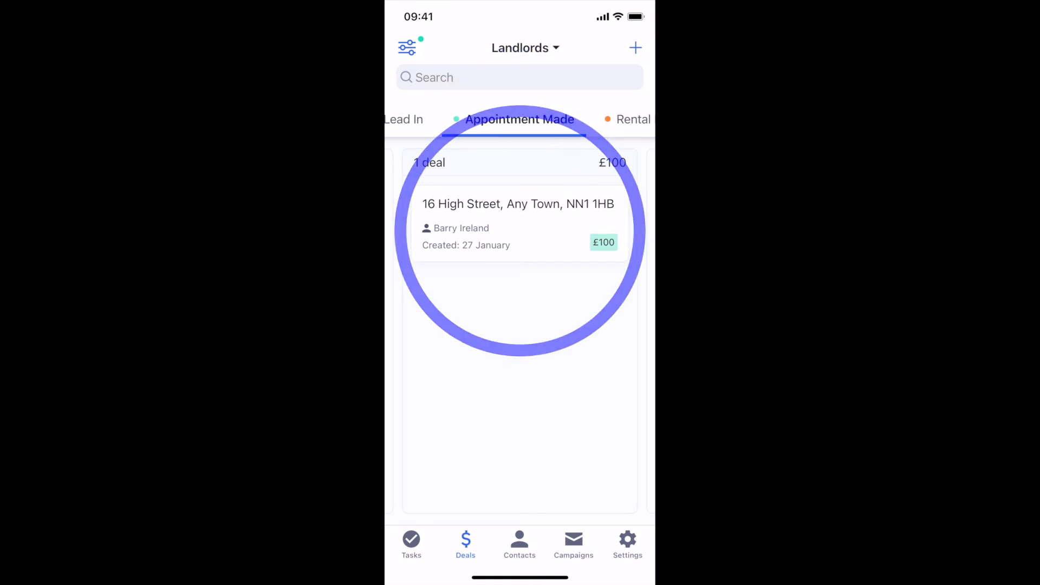
left_click(519, 224)
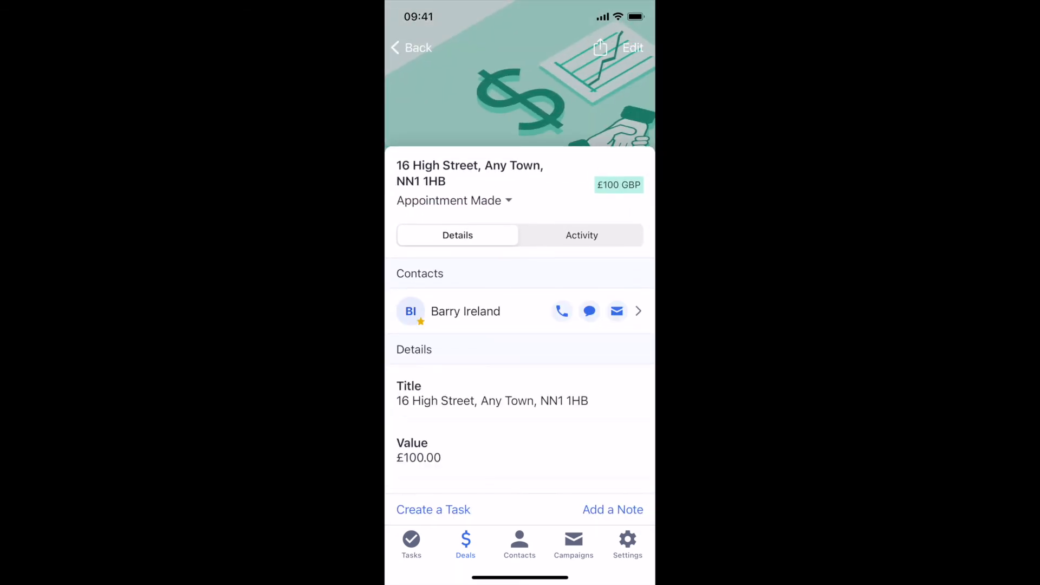
scroll(520, 374, "down", 2)
scroll(520, 374, "up", 3)
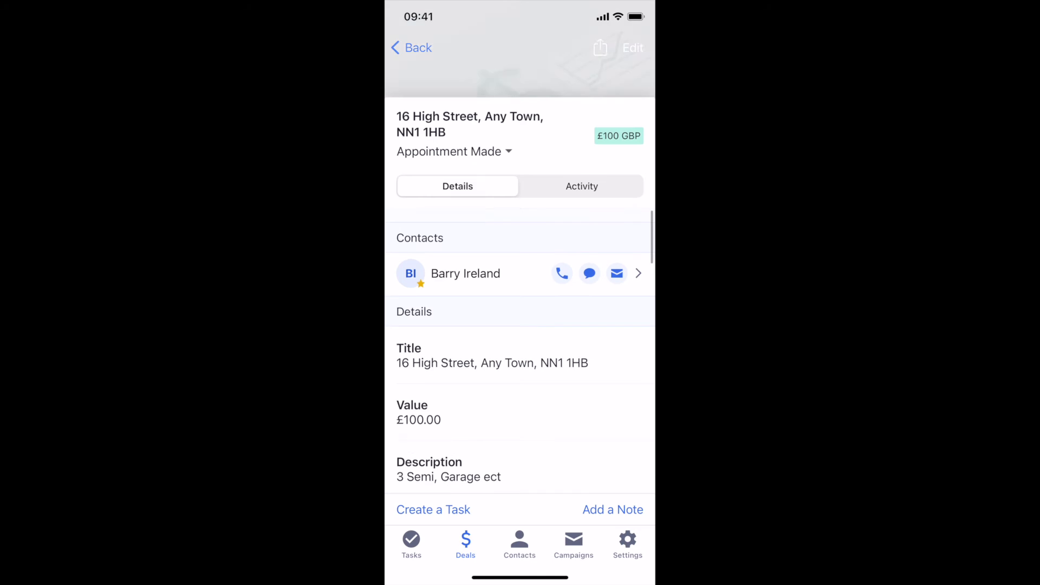
scroll(520, 374, "down", 2)
scroll(520, 336, "down", 3)
scroll(520, 336, "up", 5)
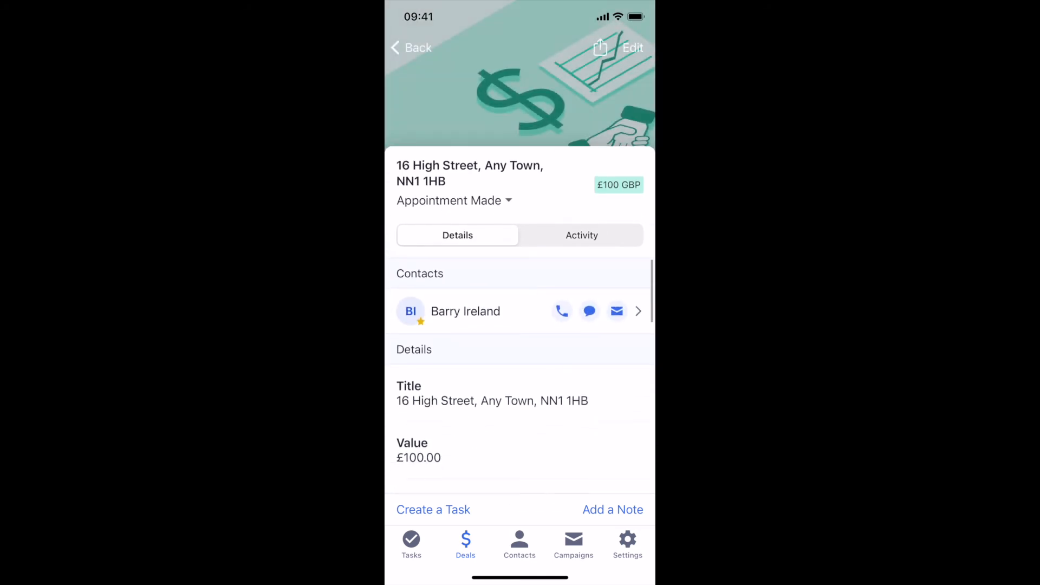
left_click(582, 235)
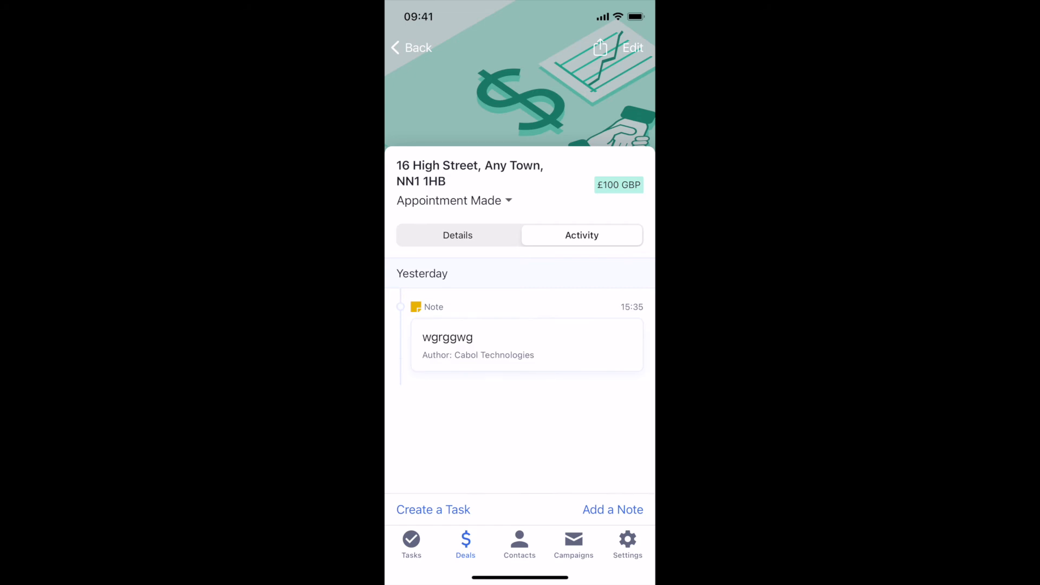
left_click(458, 235)
left_click(634, 49)
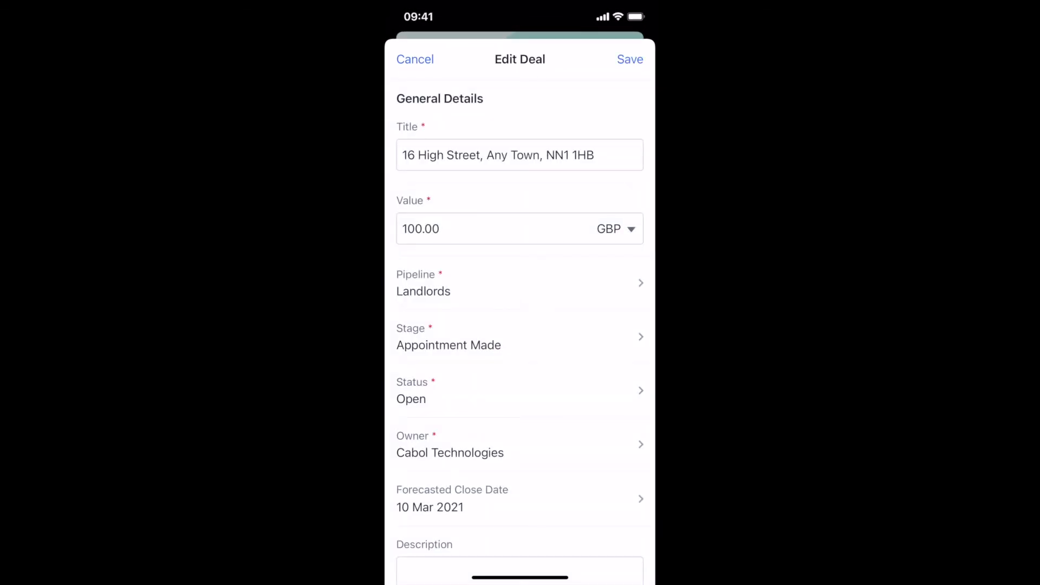
Step: Dictate the Australia farewell note into Extra Proposal Info
scroll(520, 325, "down", 4)
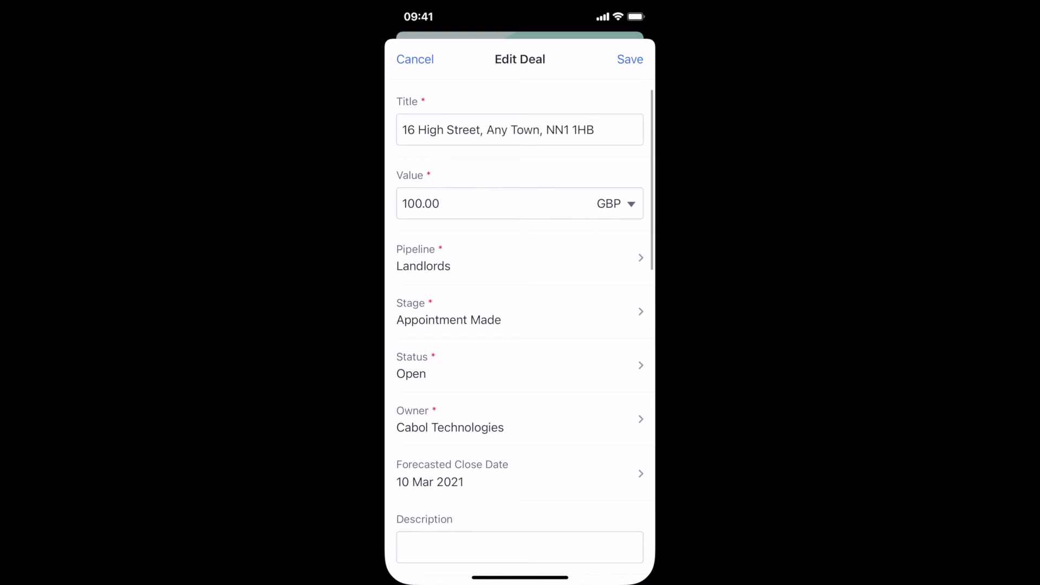
scroll(521, 325, "down", 3)
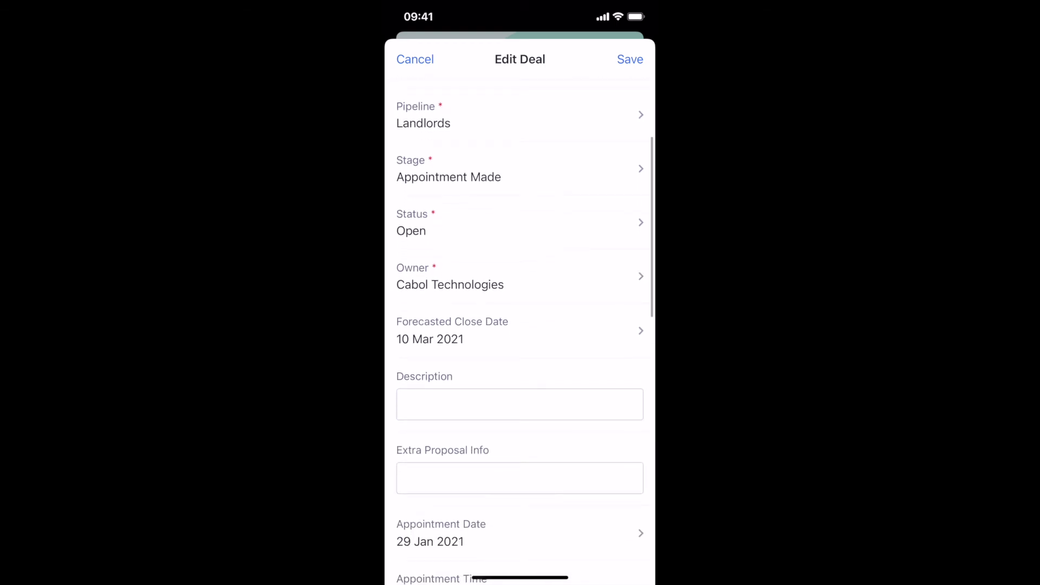
scroll(520, 325, "down", 5)
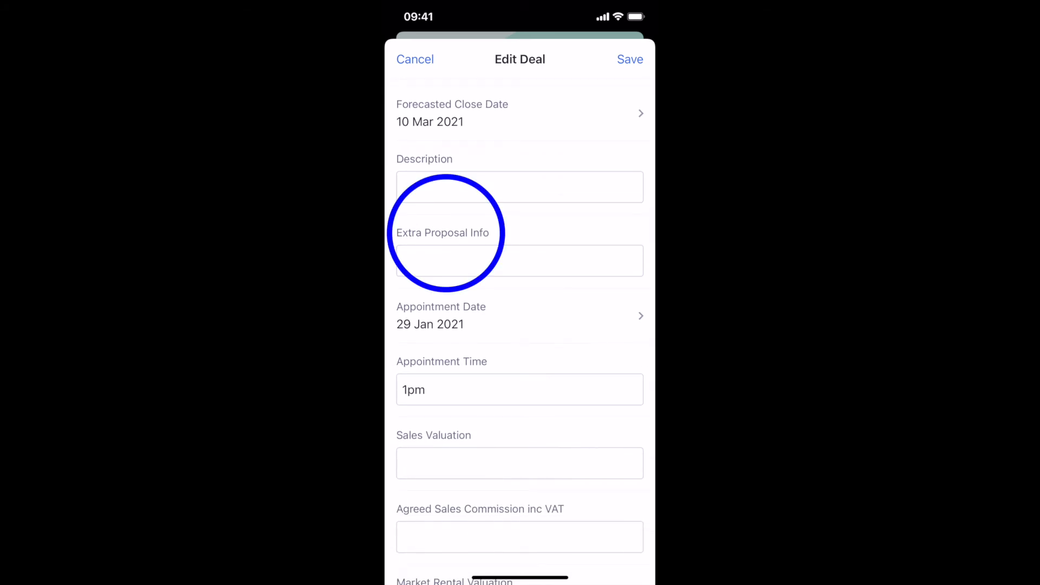
left_click(520, 261)
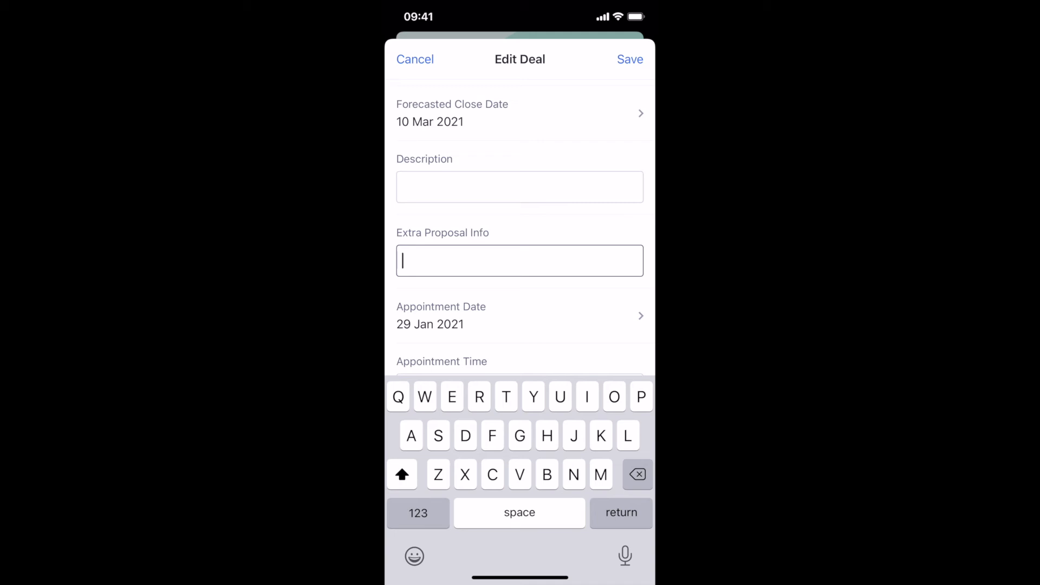
left_click(625, 556)
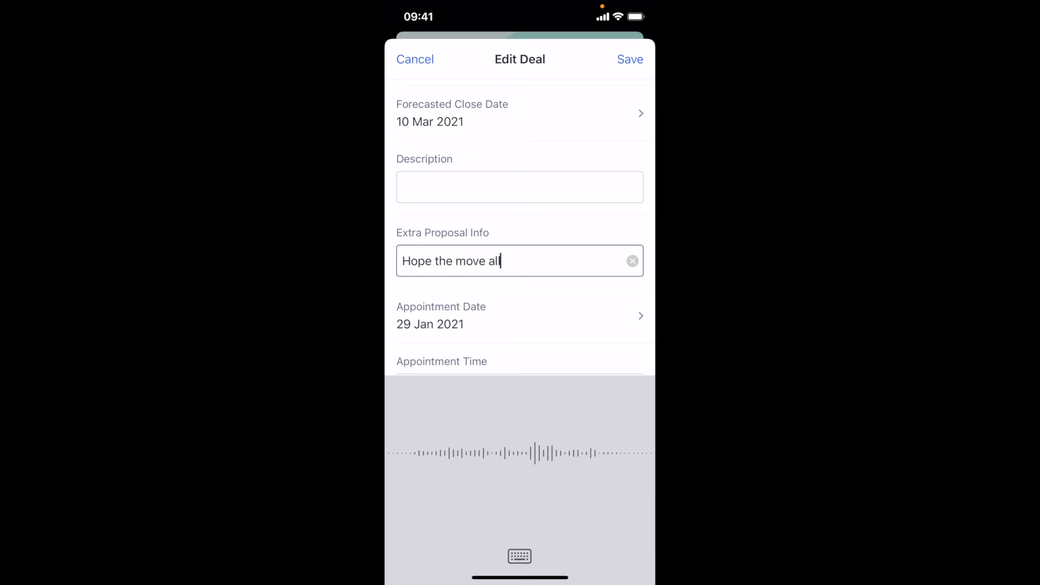
left_click(520, 557)
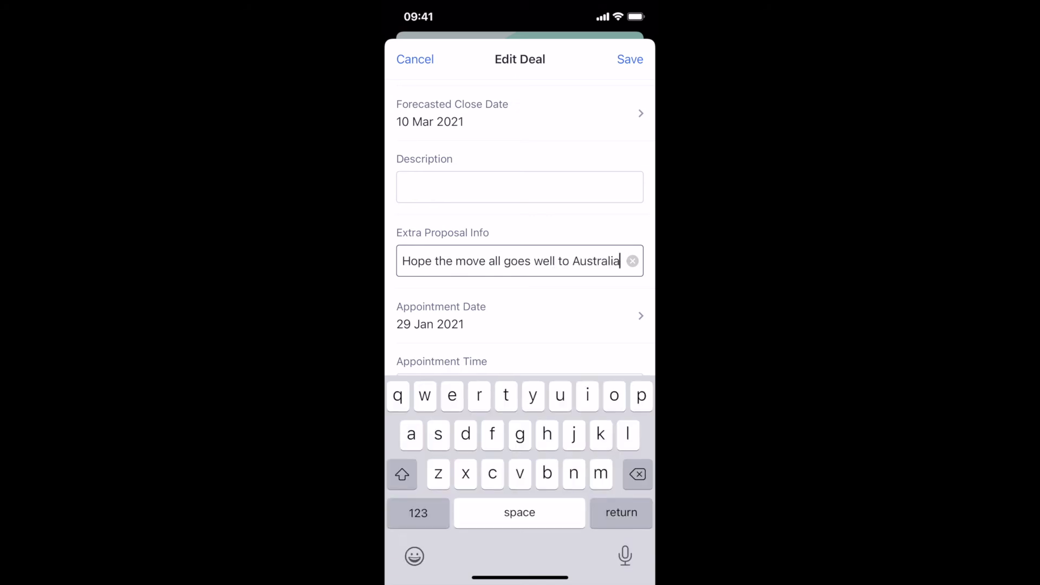
Step: Enter Market Rental Valuation 750, Tenant Find Price 750 and Landlord Set-up Fee 500
scroll(520, 325, "down", 5)
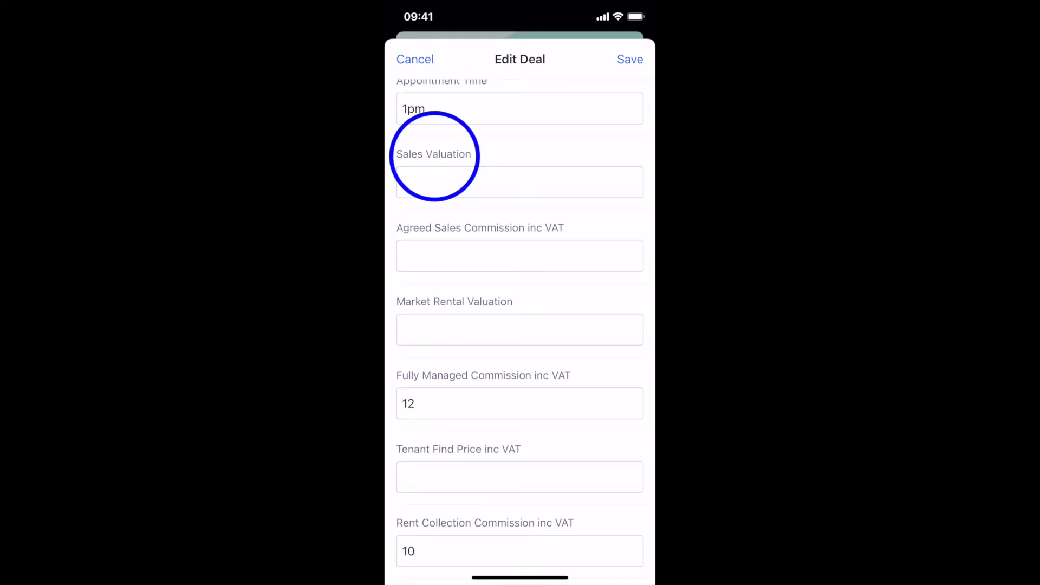
scroll(520, 332, "down", 3)
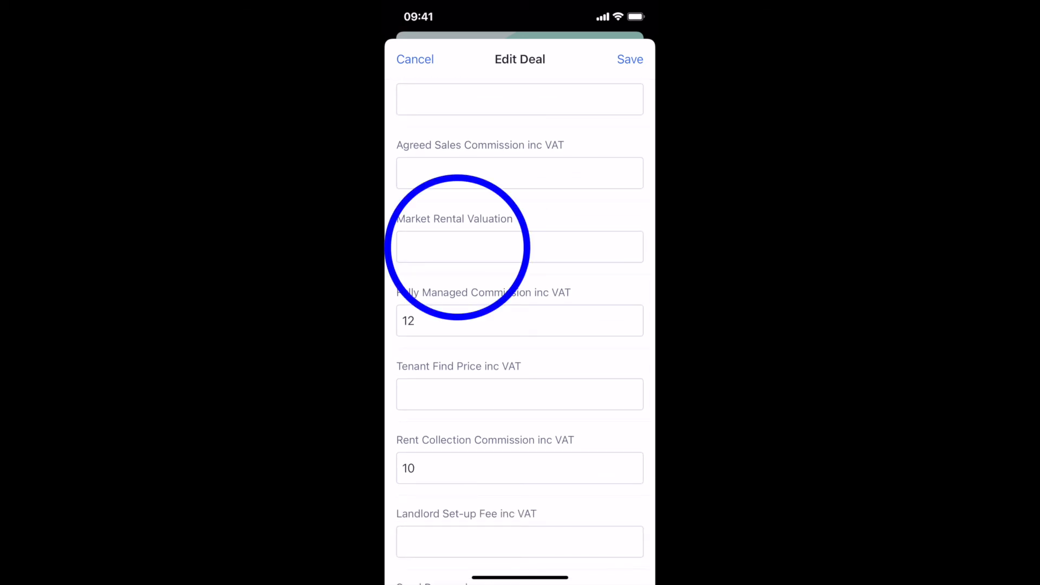
left_click(458, 247)
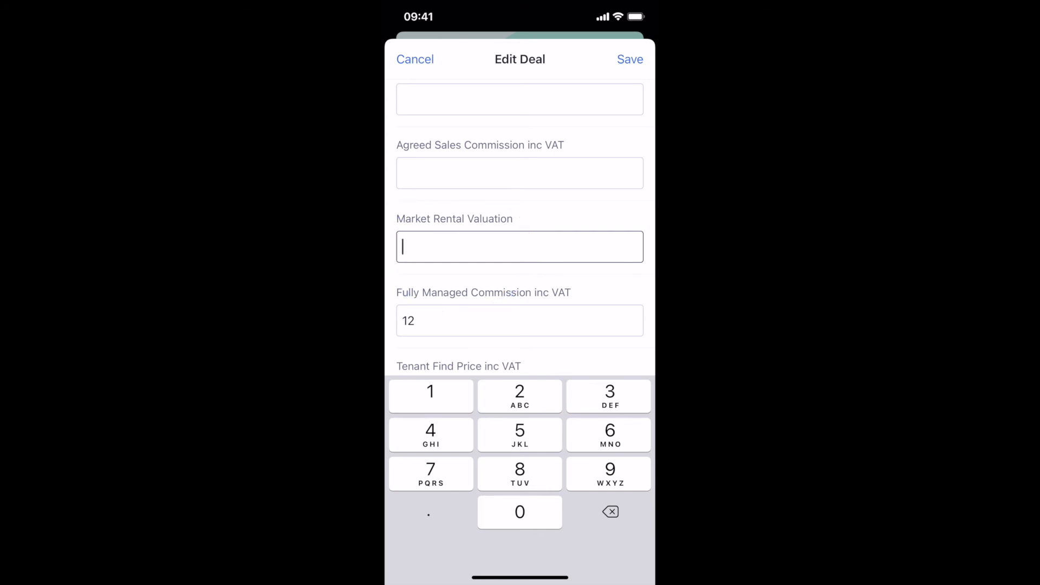
type("750")
scroll(520, 332, "down", 3)
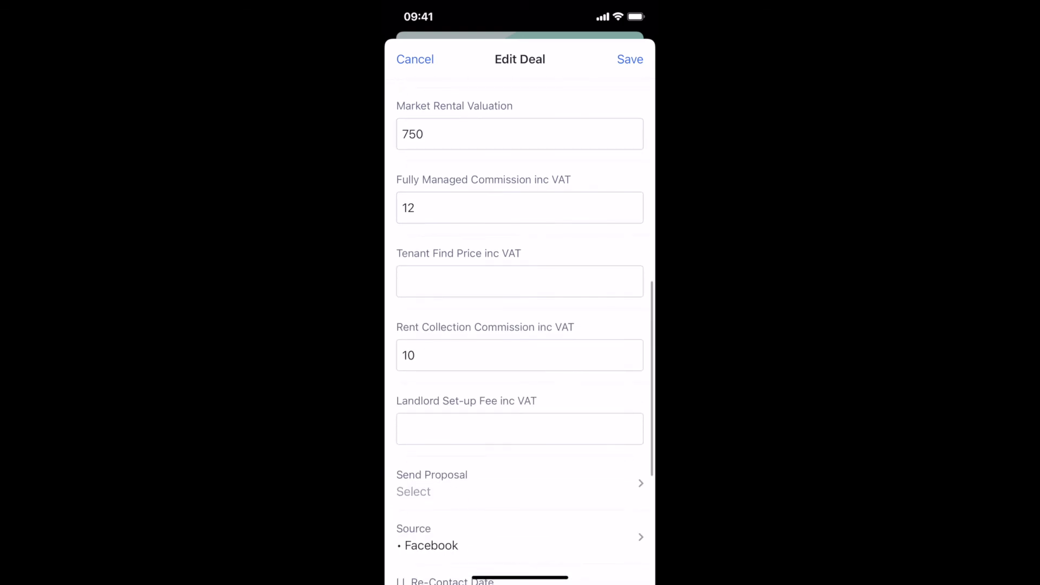
left_click(520, 281)
type("750")
scroll(520, 331, "down", 4)
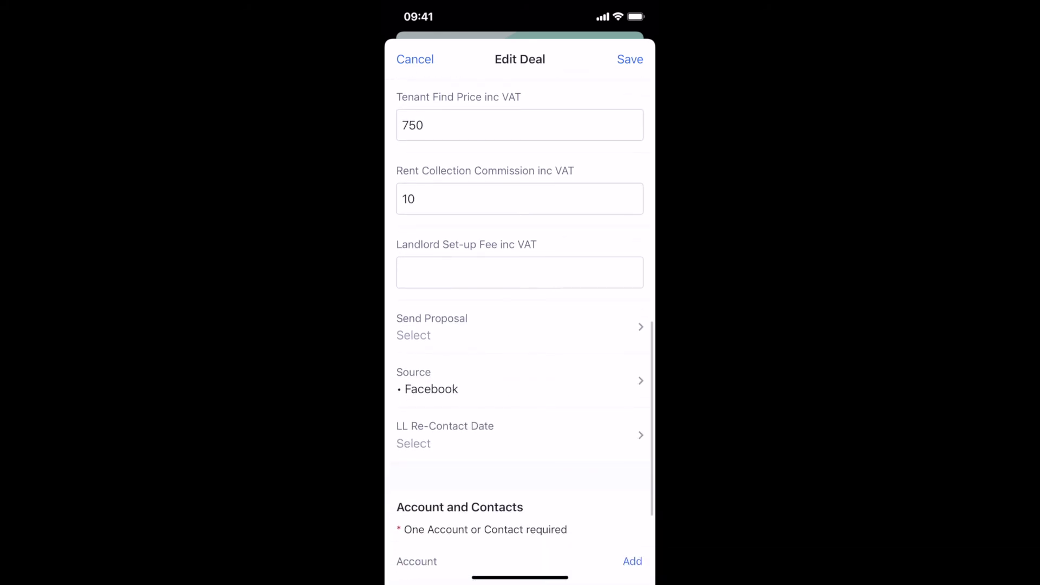
left_click(520, 272)
type("500")
Step: Bring up the Send Proposal choices for the deal
scroll(520, 325, "down", 3)
left_click(432, 265)
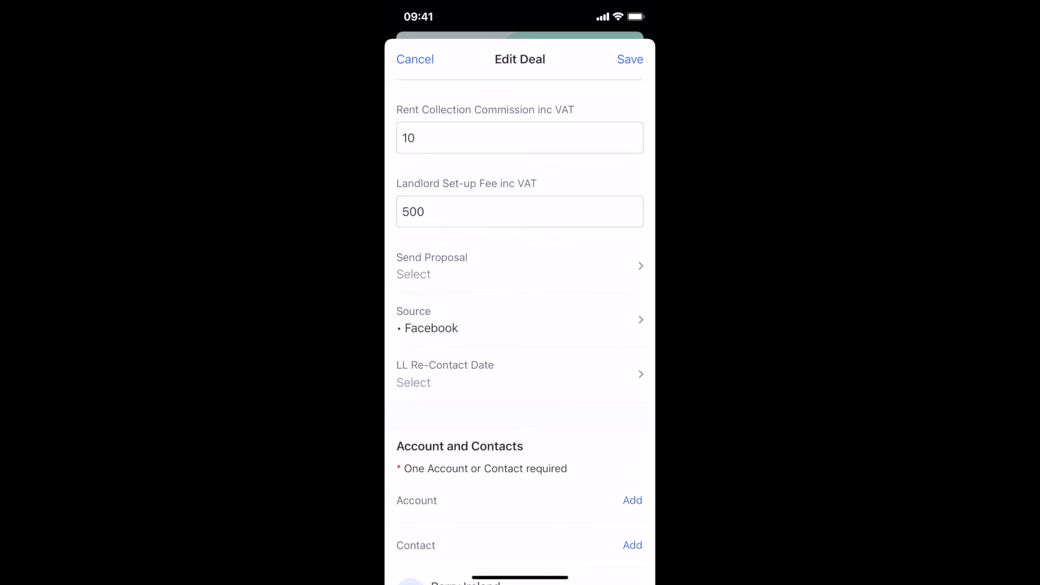
left_click(432, 266)
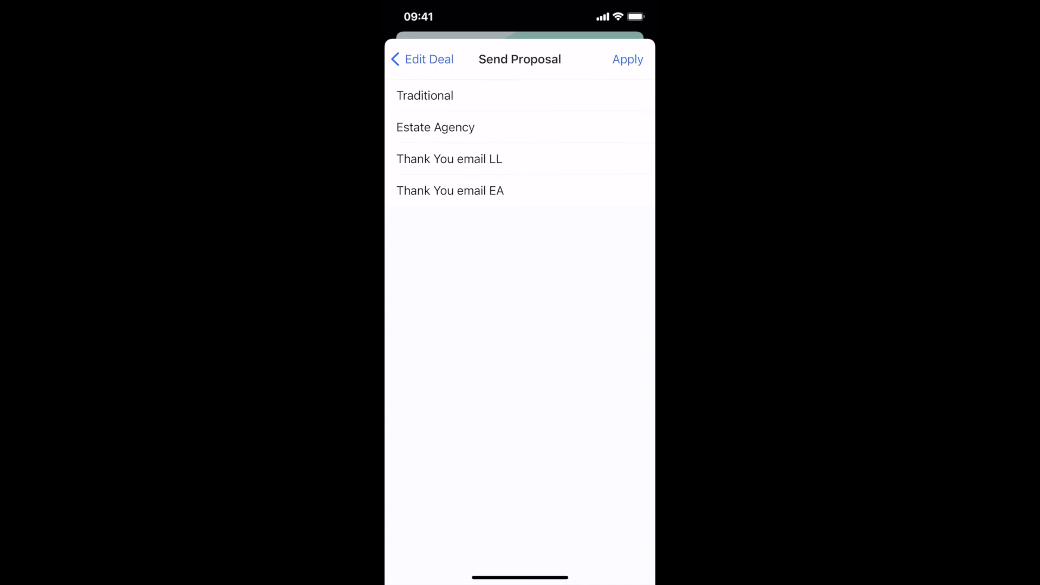
Step: Set Send Proposal to Traditional only, apply the choice, and save the deal
left_click(426, 95)
left_click(436, 127)
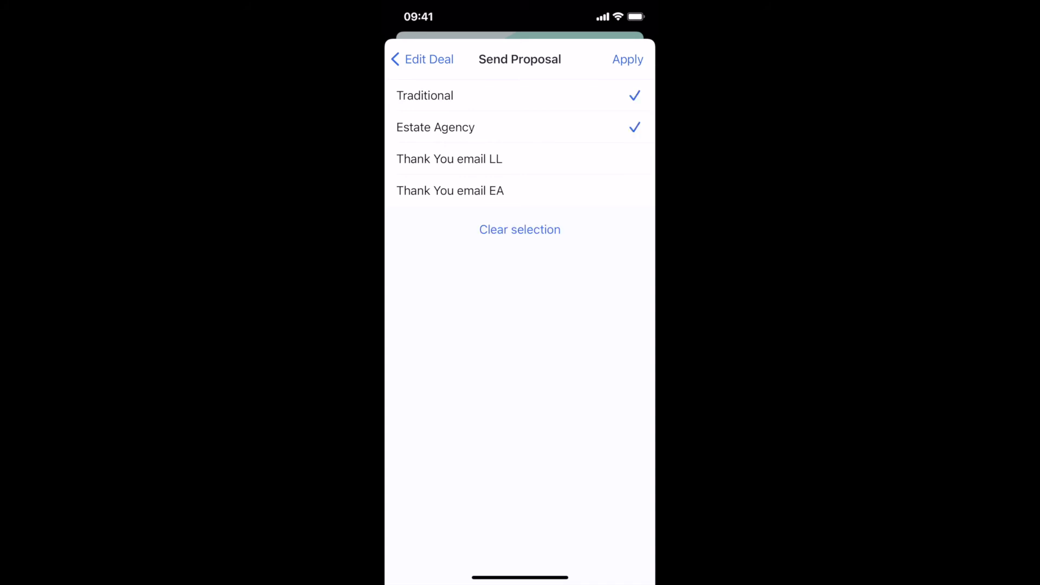
left_click(520, 229)
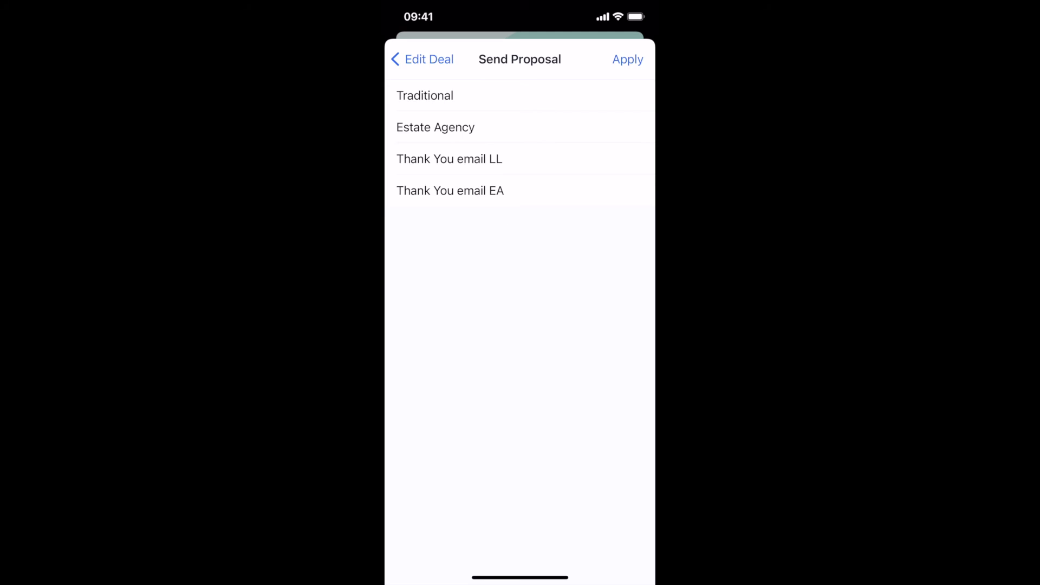
left_click(449, 159)
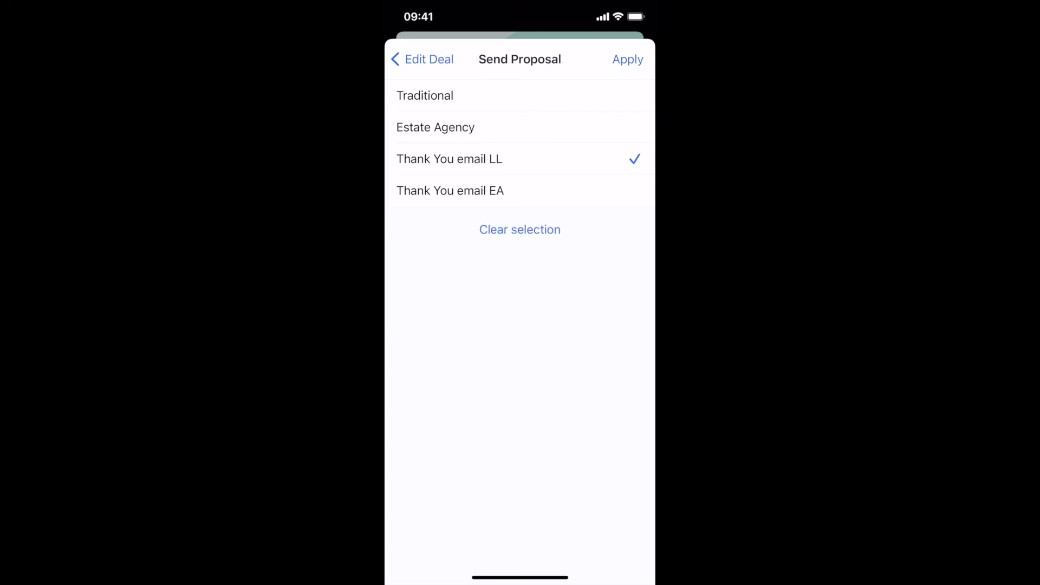
left_click(425, 95)
left_click(449, 159)
left_click(628, 59)
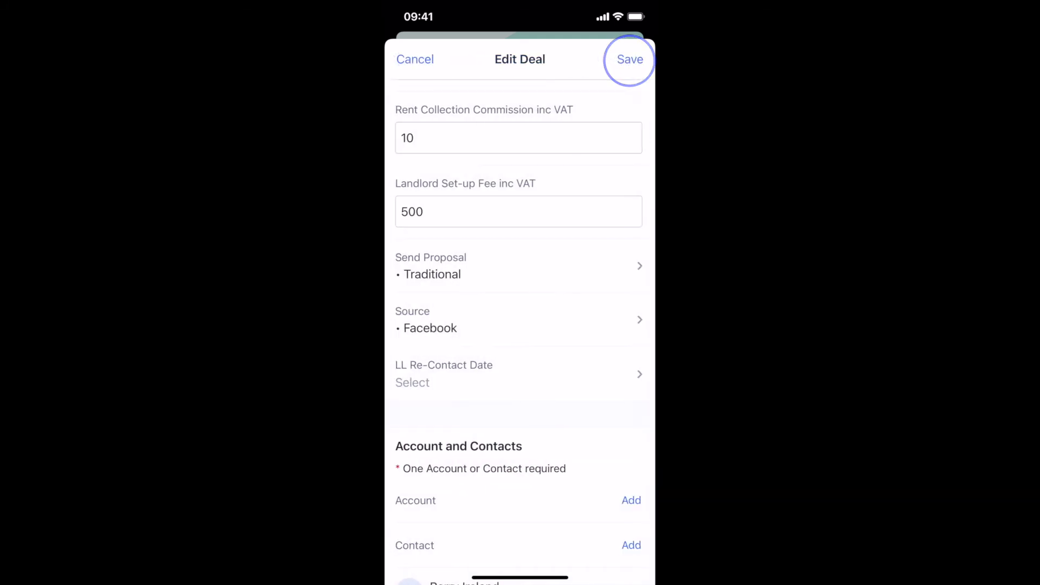
left_click(631, 60)
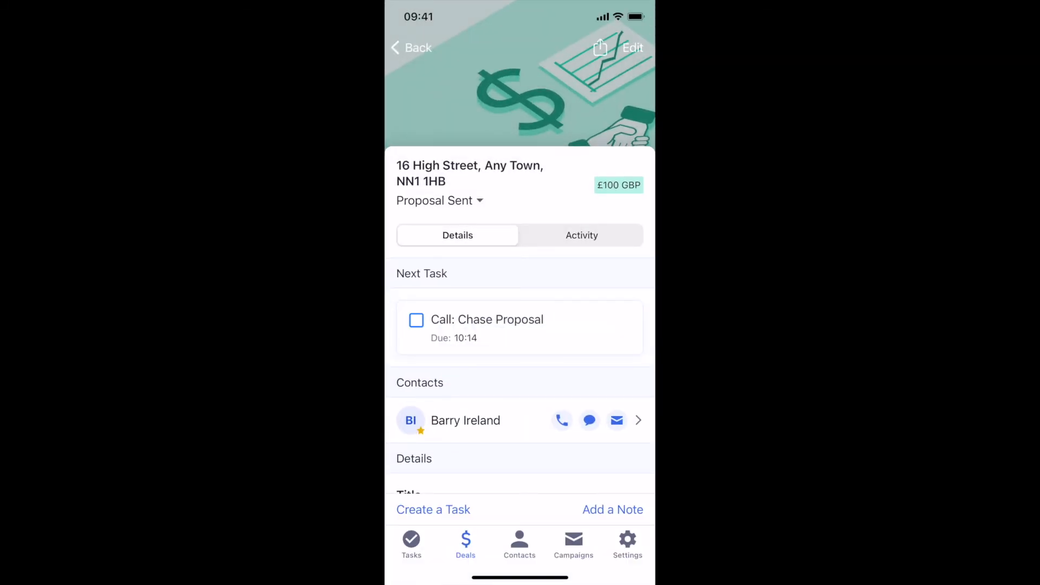
Step: Confirm the deal shows Proposal Sent with a Chase Proposal call task, then browse the stage tabs
left_click(438, 201)
left_click(502, 318)
left_click(412, 48)
scroll(520, 119, "right", 5)
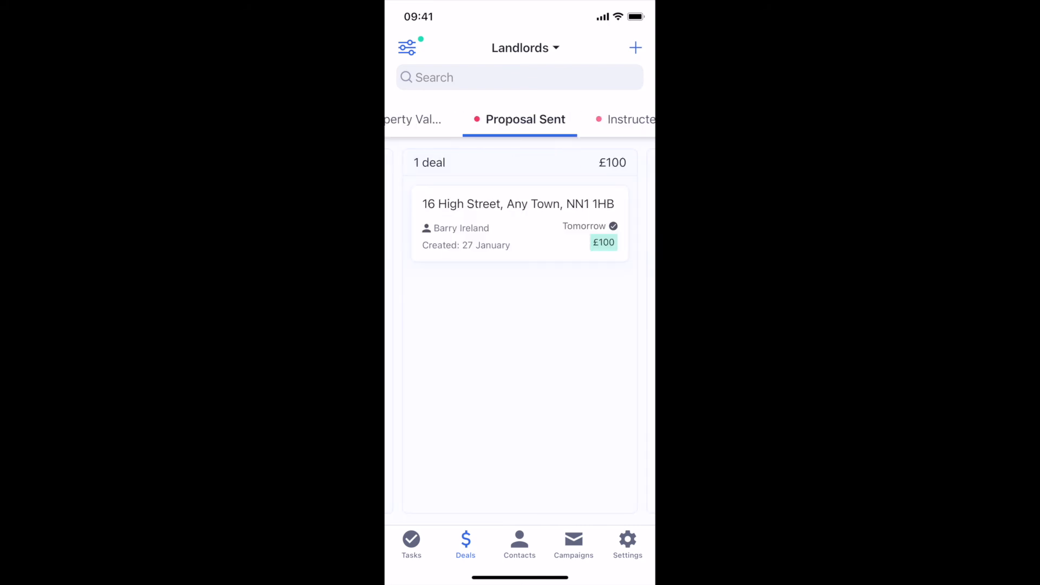
scroll(520, 119, "left", 5)
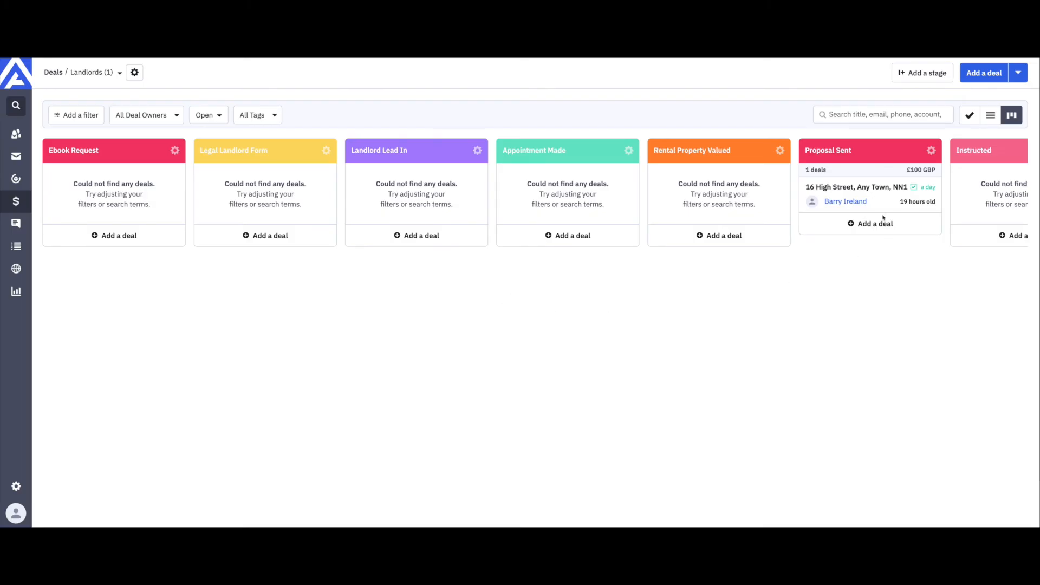
left_click(861, 194)
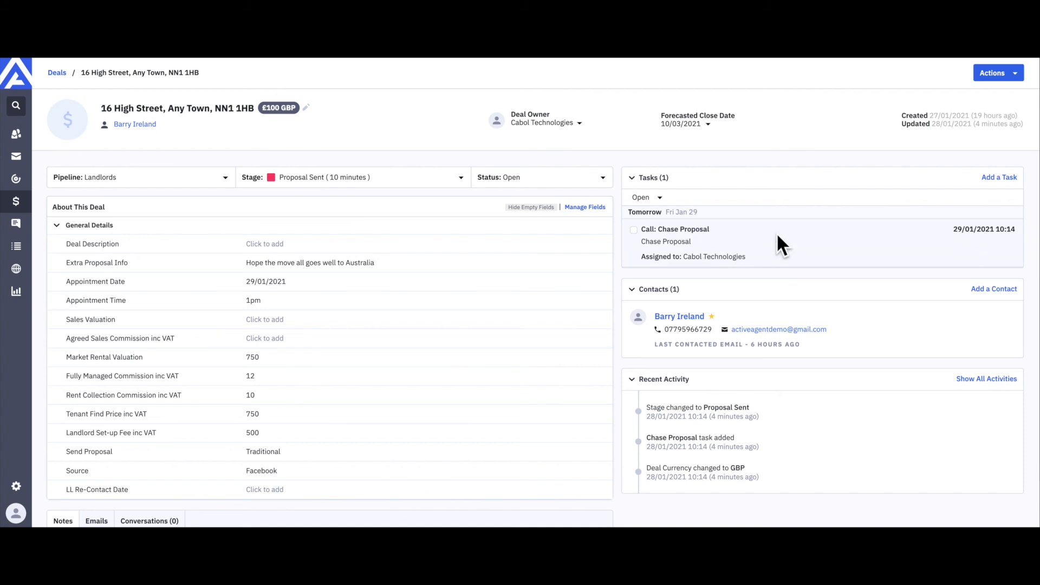
scroll(778, 239, "down", 1)
left_click(983, 314)
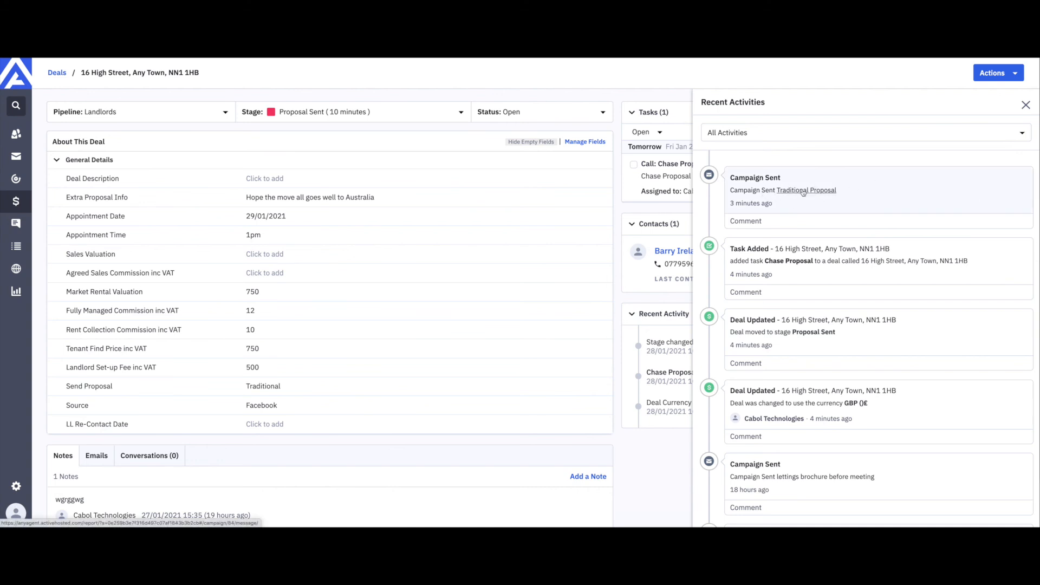
Step: Read the sent Traditional Proposal email offering Fully Managed at 12.00% and Rent Collection at 10.00%
left_click(803, 193)
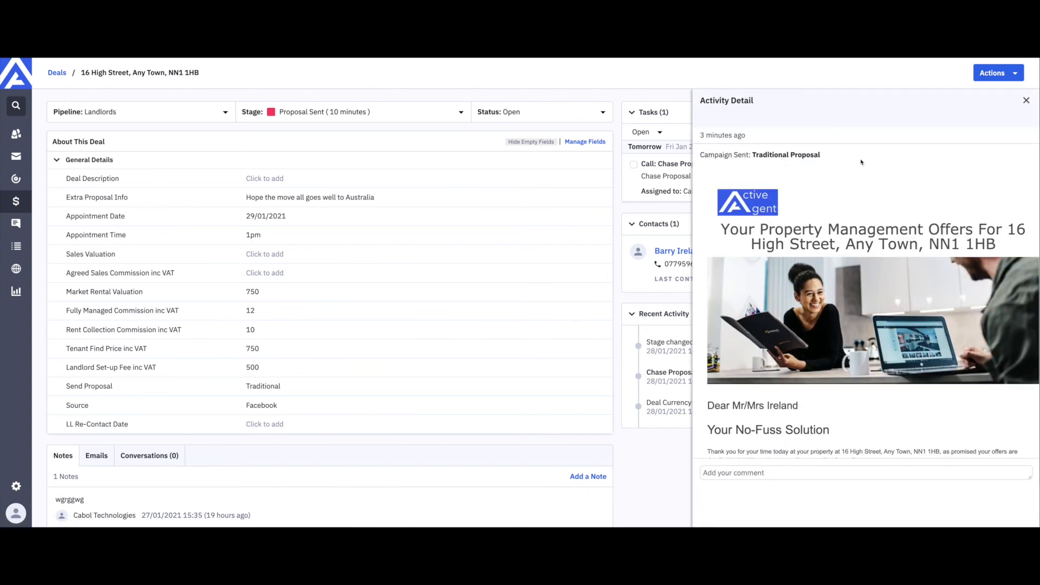
scroll(864, 227, "down", 1)
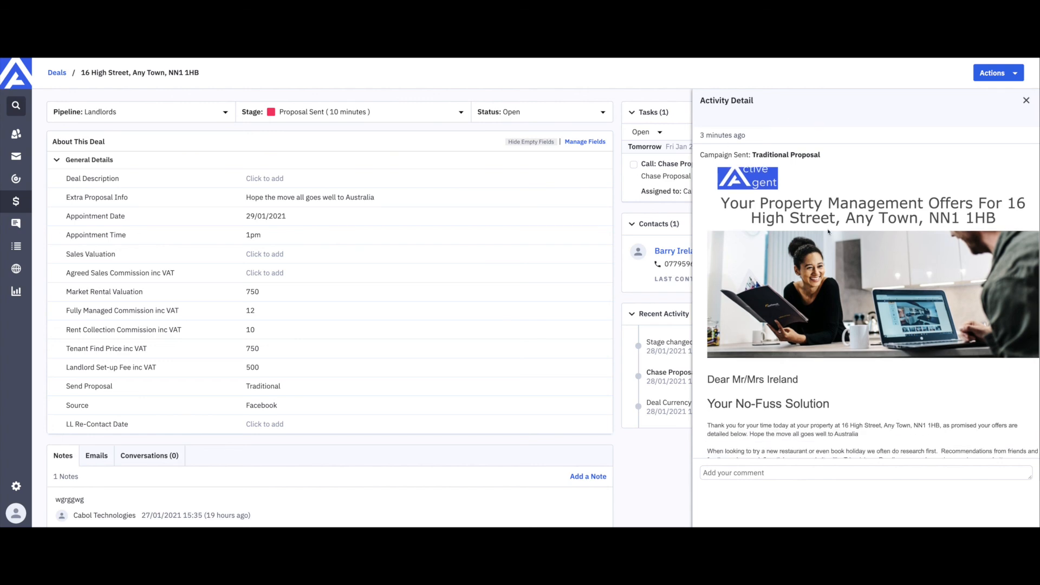
scroll(828, 232, "down", 10)
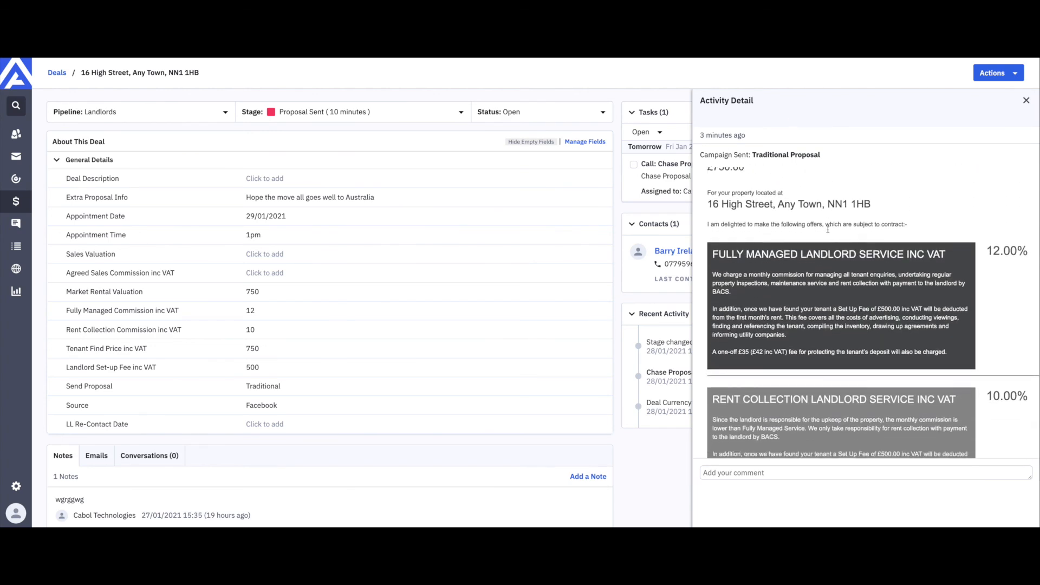
scroll(827, 230, "down", 10)
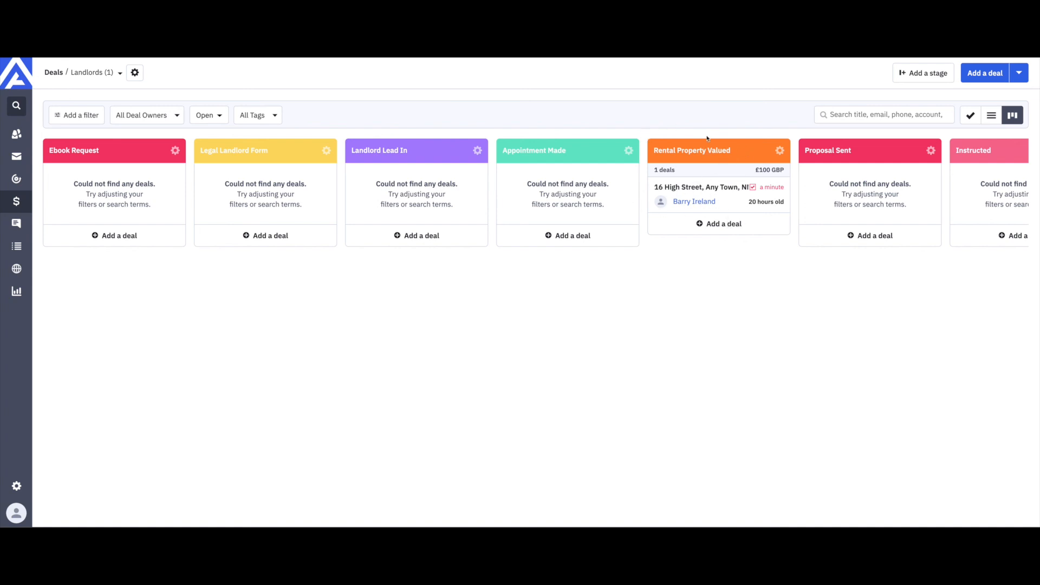
left_click(698, 190)
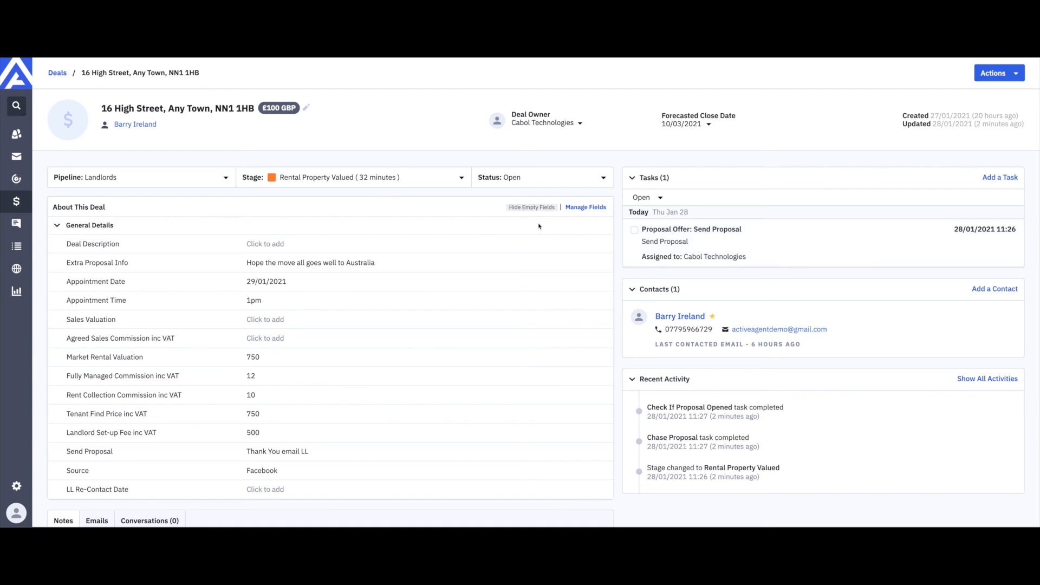
scroll(539, 226, "down", 3)
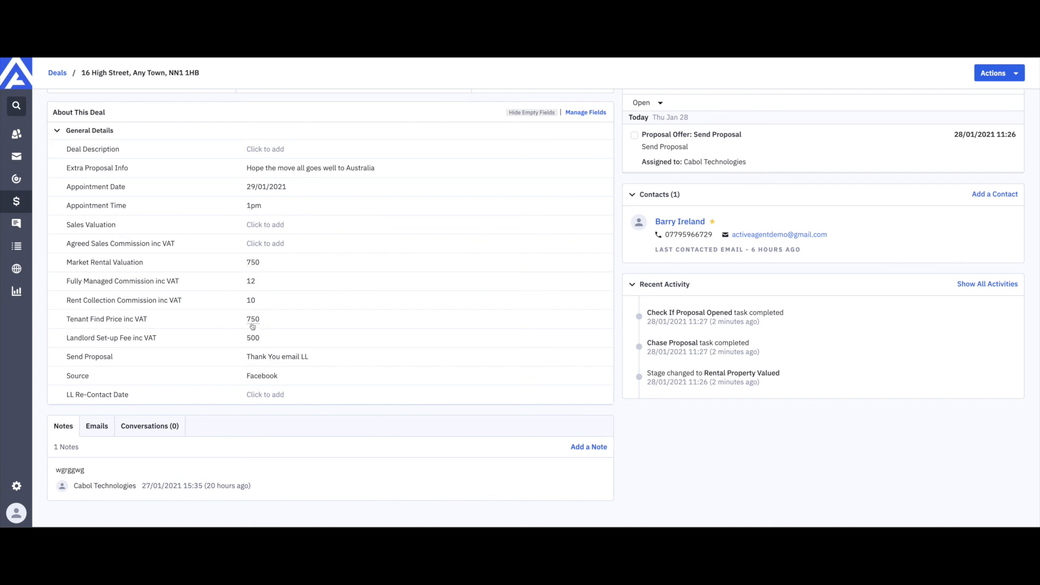
Step: Clear the deal's Send Proposal value to None and save
left_click(271, 359)
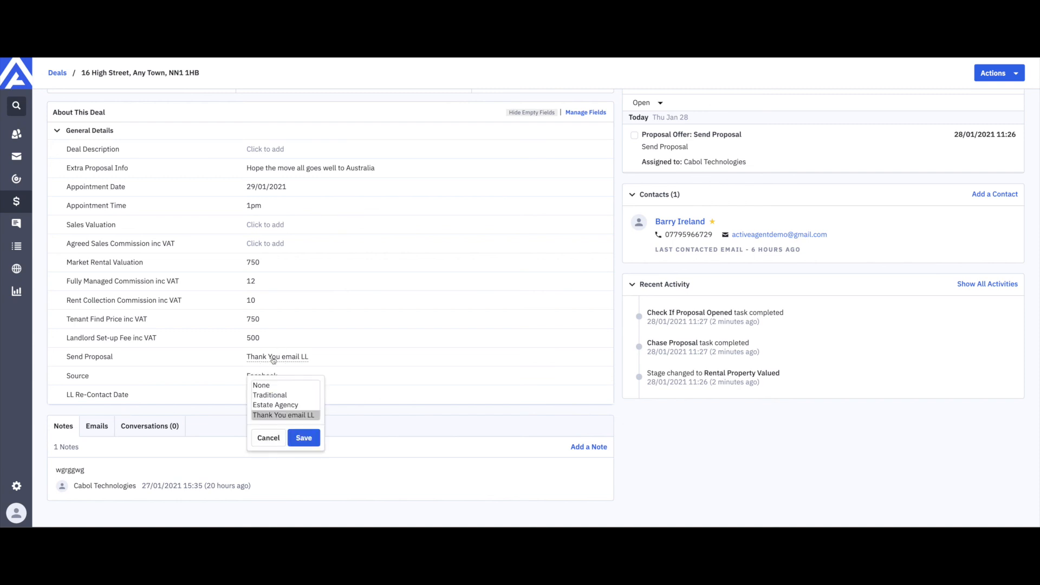
left_click(267, 386)
left_click(309, 439)
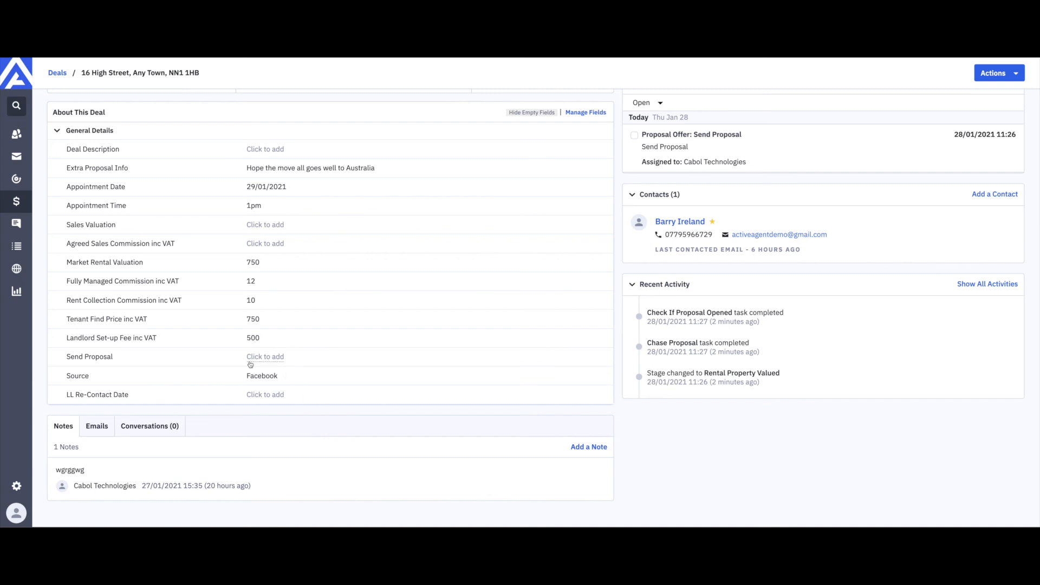
Step: Set Send Proposal to Traditional and save it
left_click(266, 360)
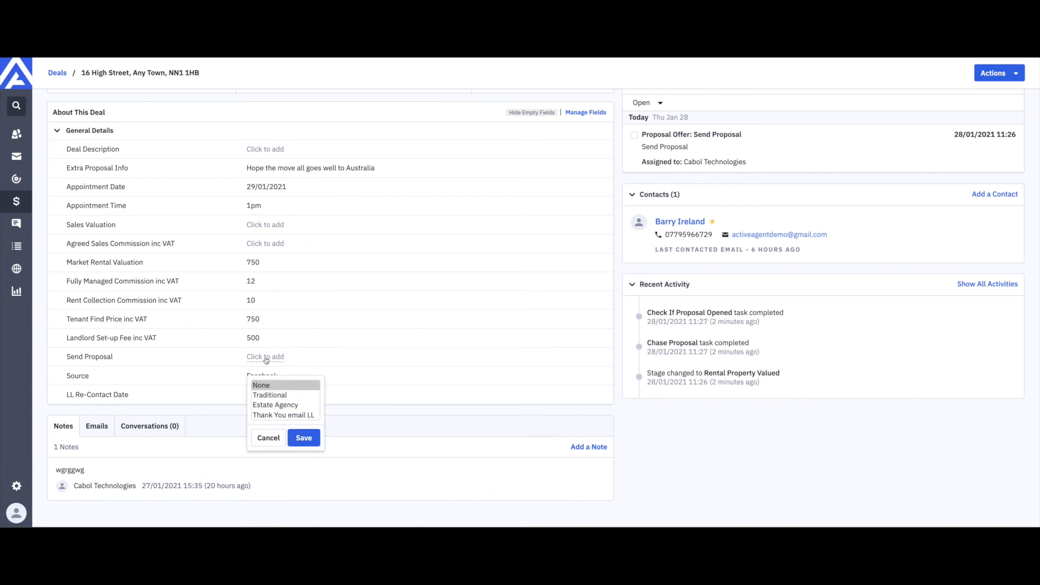
scroll(285, 397, "down", 1)
scroll(286, 397, "up", 1)
scroll(285, 397, "down", 1)
scroll(282, 397, "up", 1)
left_click(274, 396)
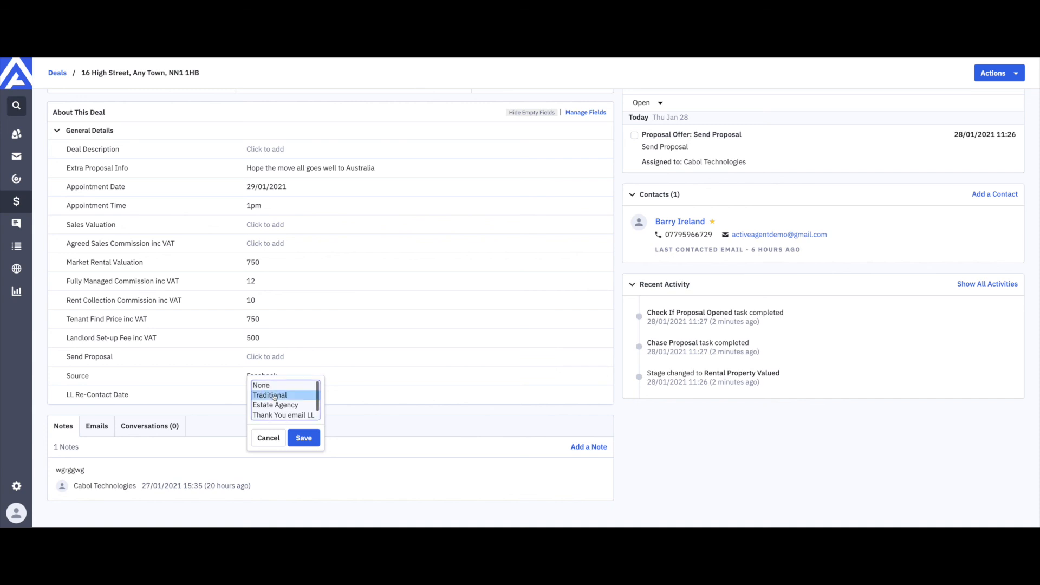
left_click(305, 437)
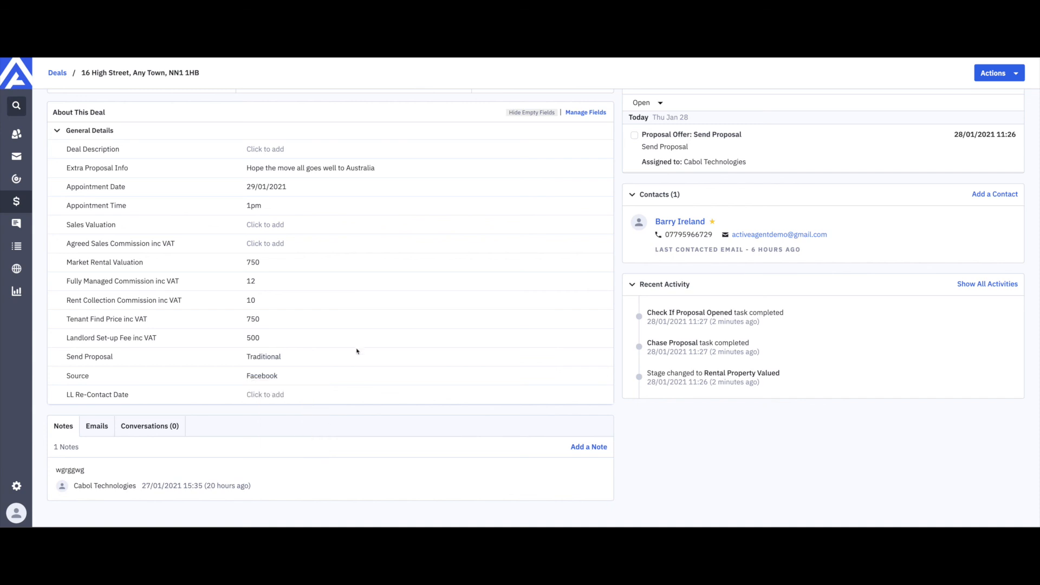
scroll(357, 354, "up", 2)
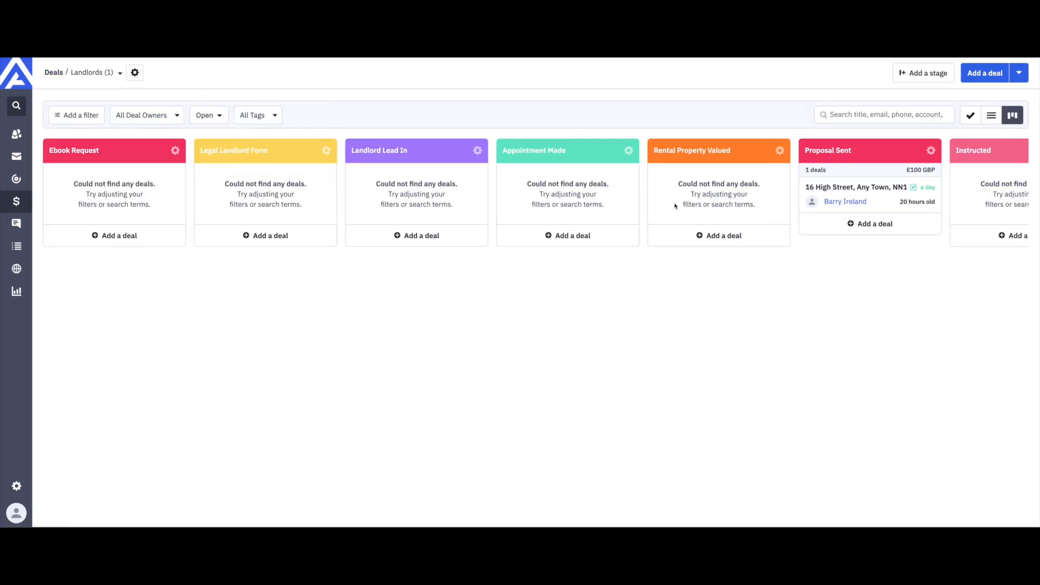
scroll(676, 206, "right", 3)
scroll(675, 205, "right", 3)
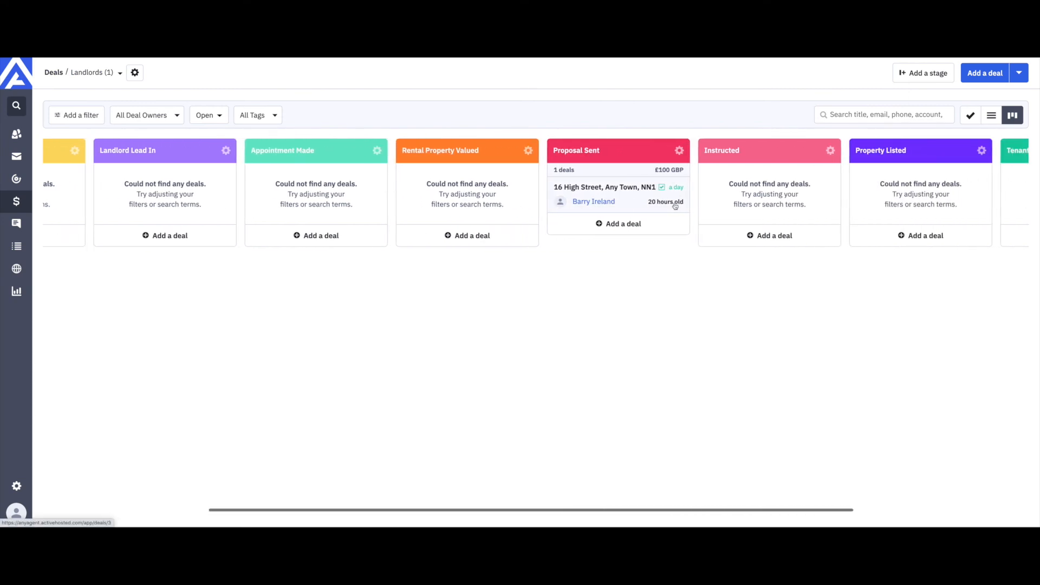
left_click(601, 198)
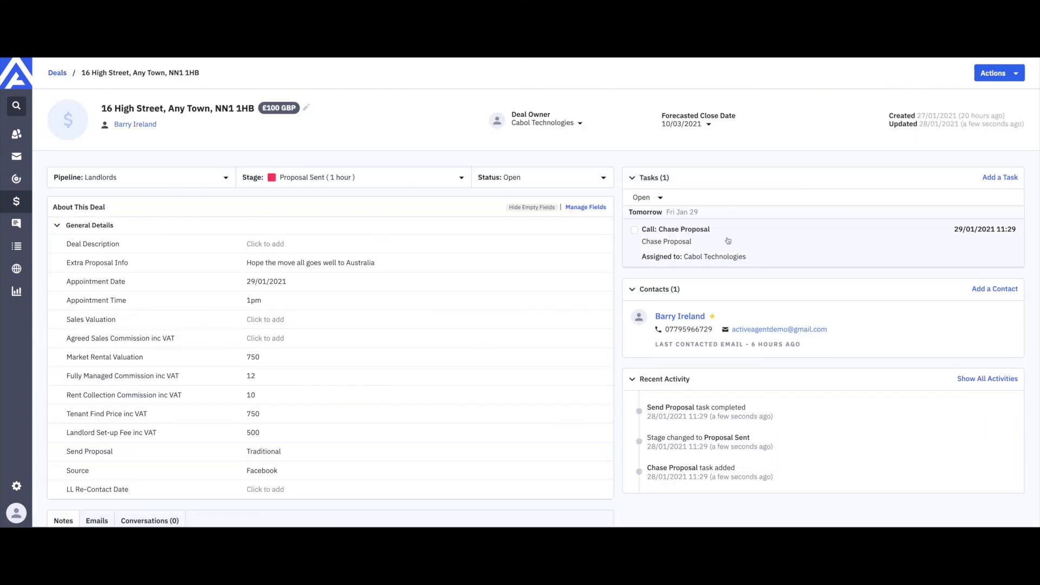